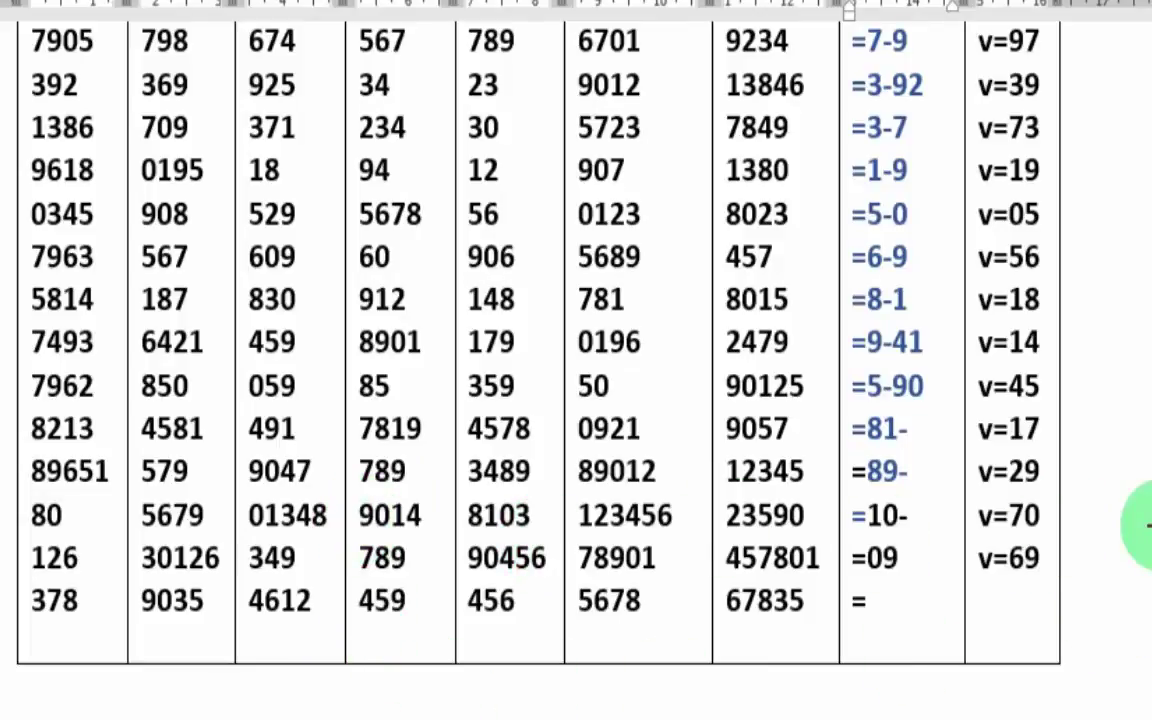
Point out the entries 126, 30126 and 90456 in the 126 row with red arrows and clear the marks.
left_click(108, 576)
left_click_drag(108, 576, 90, 560)
left_click_drag(197, 598, 203, 572)
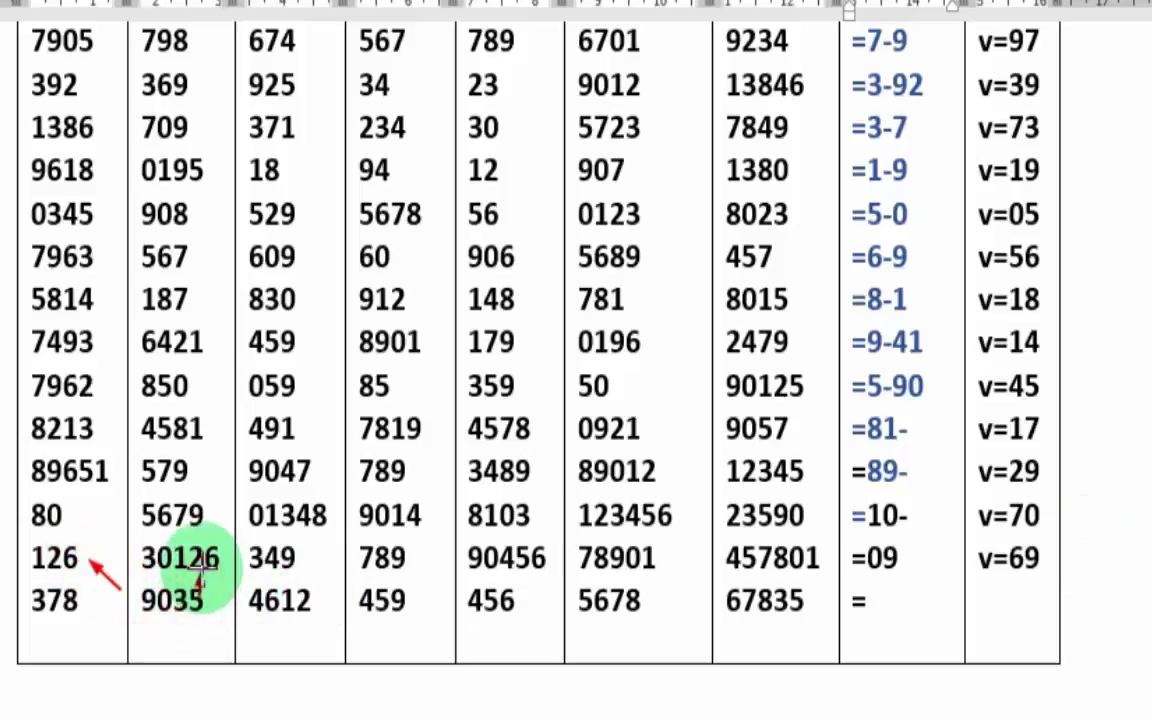
left_click_drag(520, 598, 522, 568)
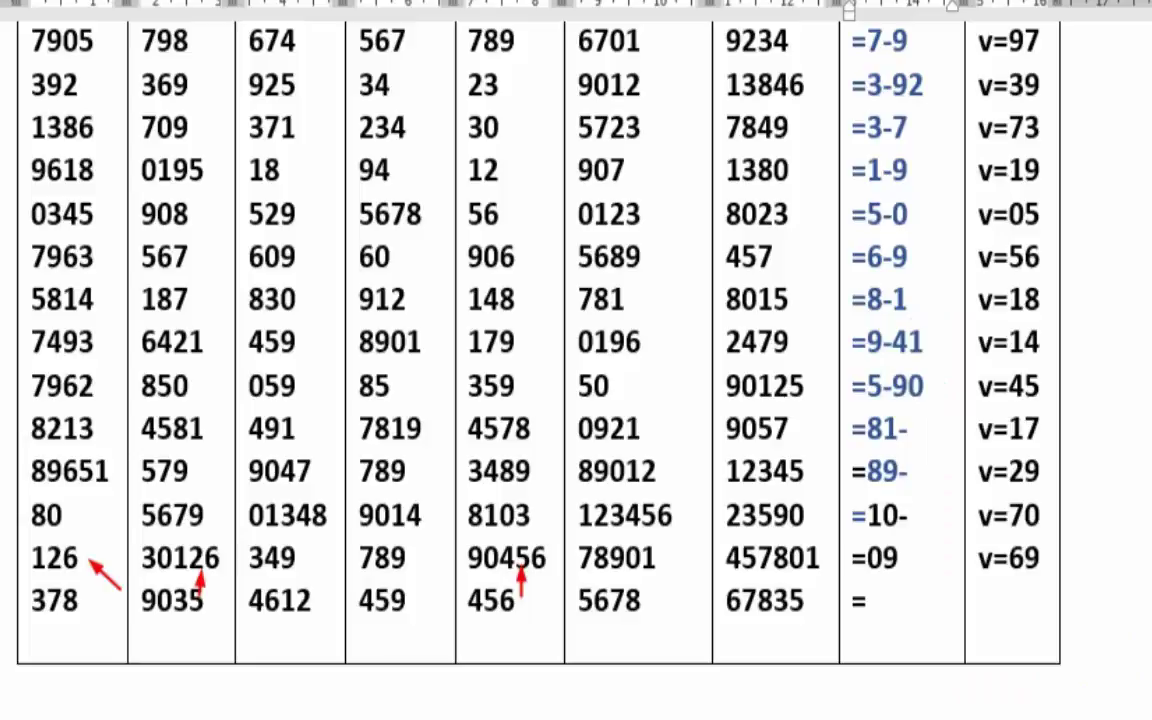
key("Escape")
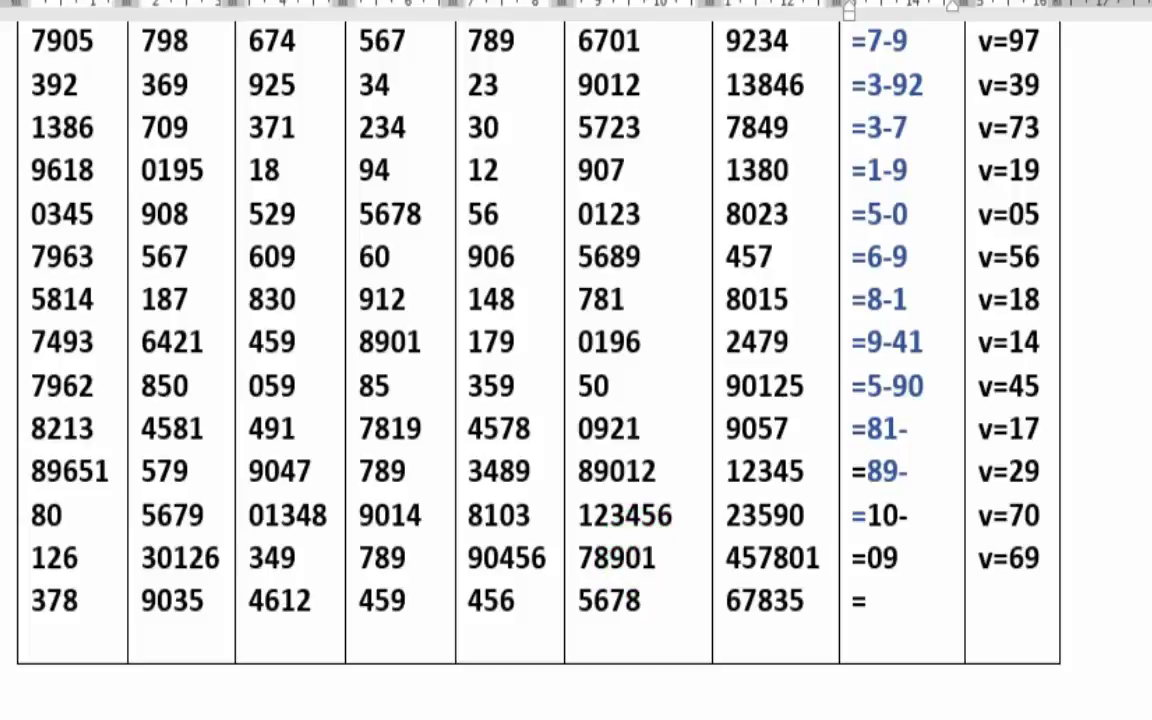
Switch to the Word document เด่นสิบหน่วยล่าง1-4 and review its latest number rows.
mouse_move(878, 716)
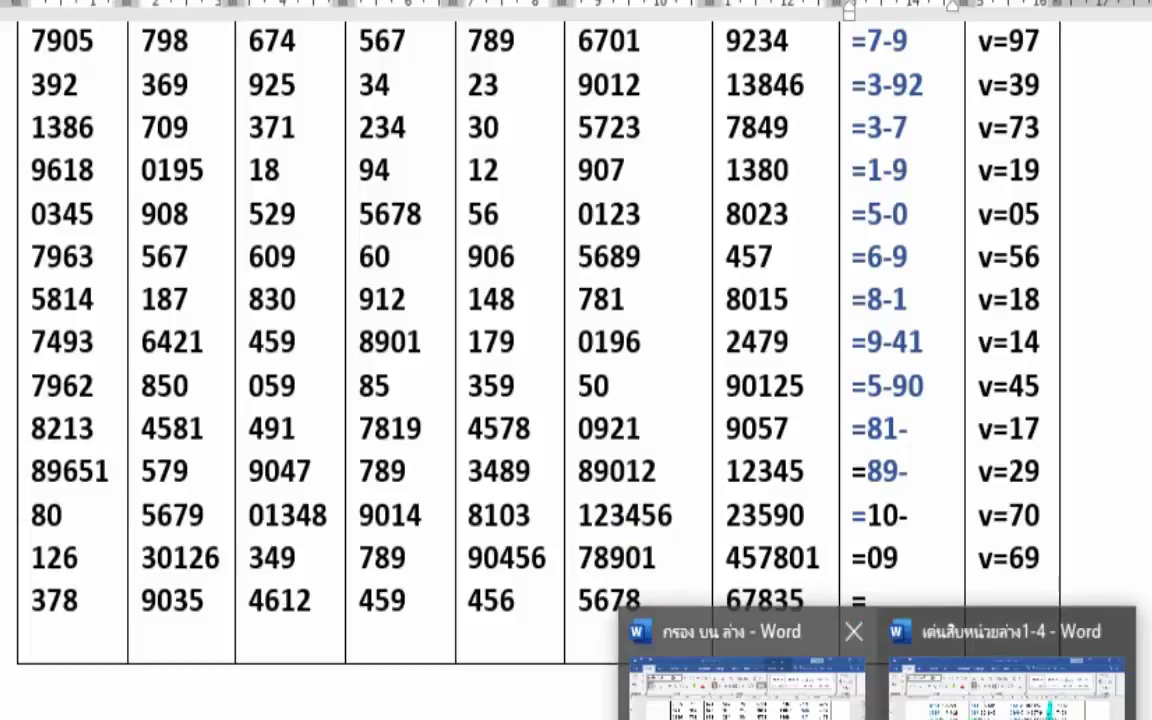
left_click(1005, 685)
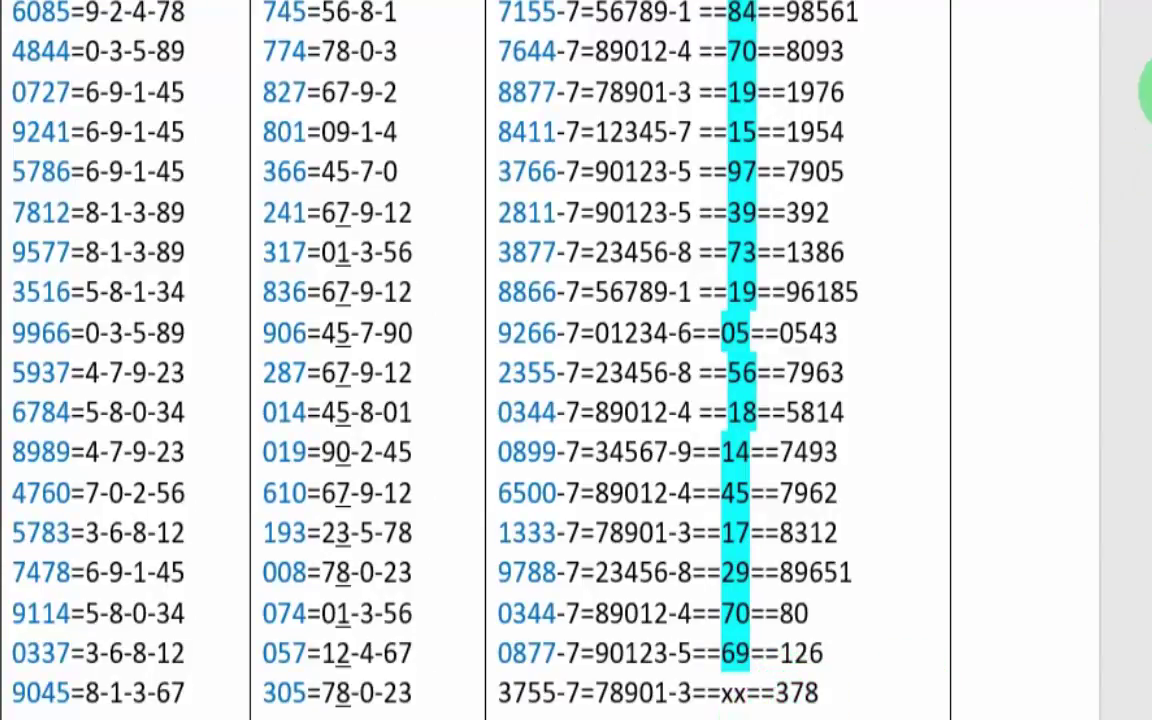
left_click_drag(1145, 88, 1150, 260)
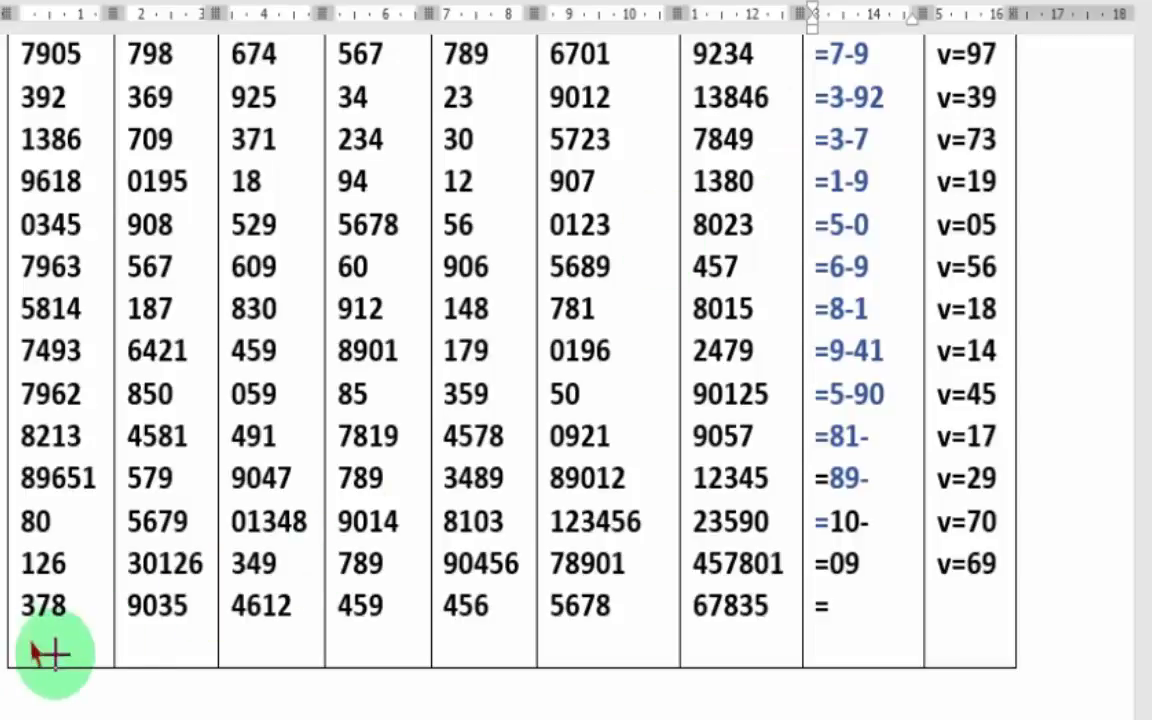
Mark the entries of the last row, from 378 across to 67835, with red arrows and clear the marks.
left_click(180, 630)
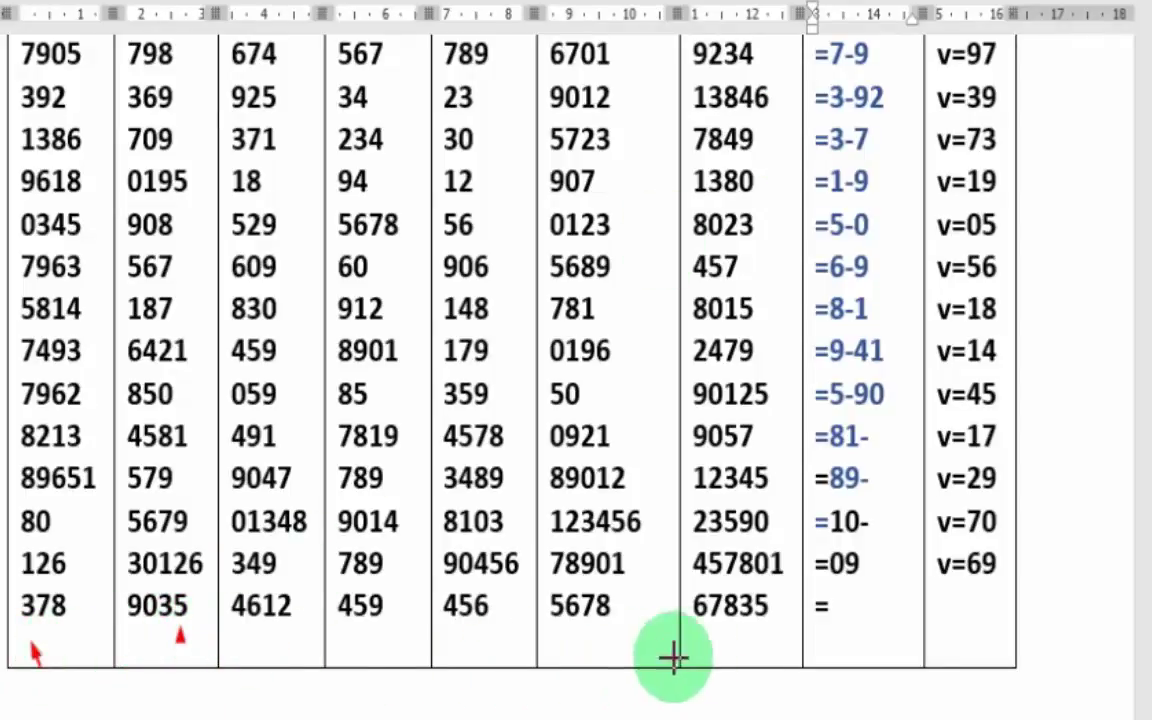
left_click(748, 636)
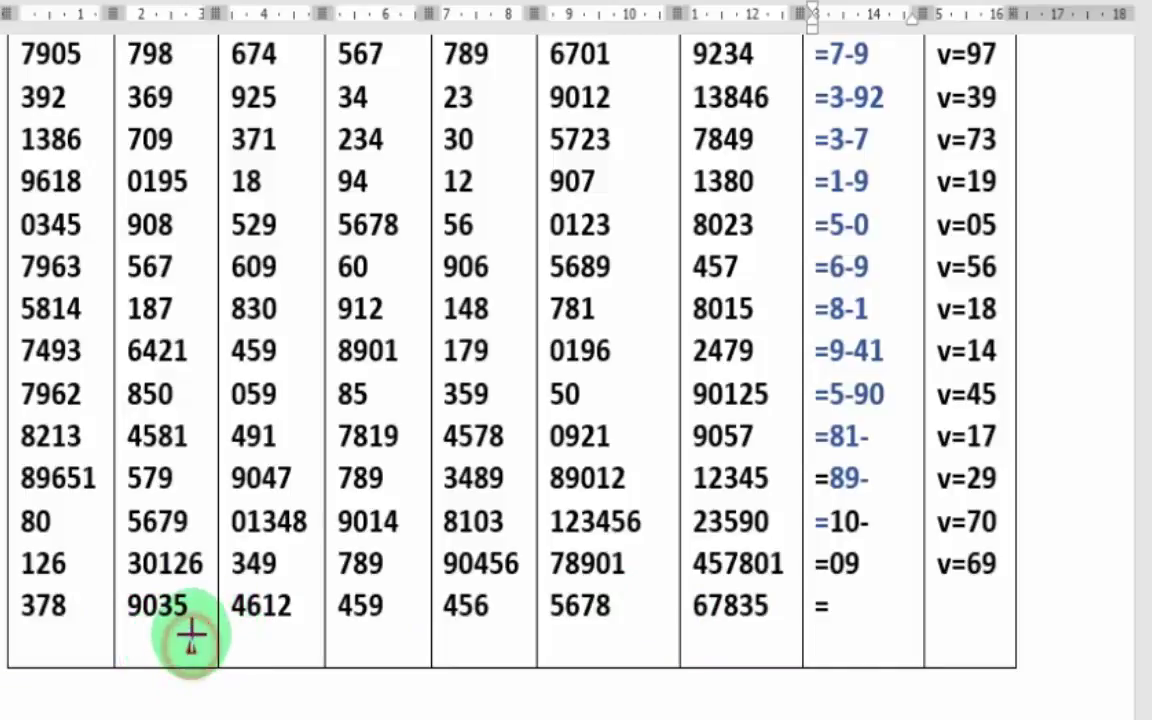
left_click(366, 641)
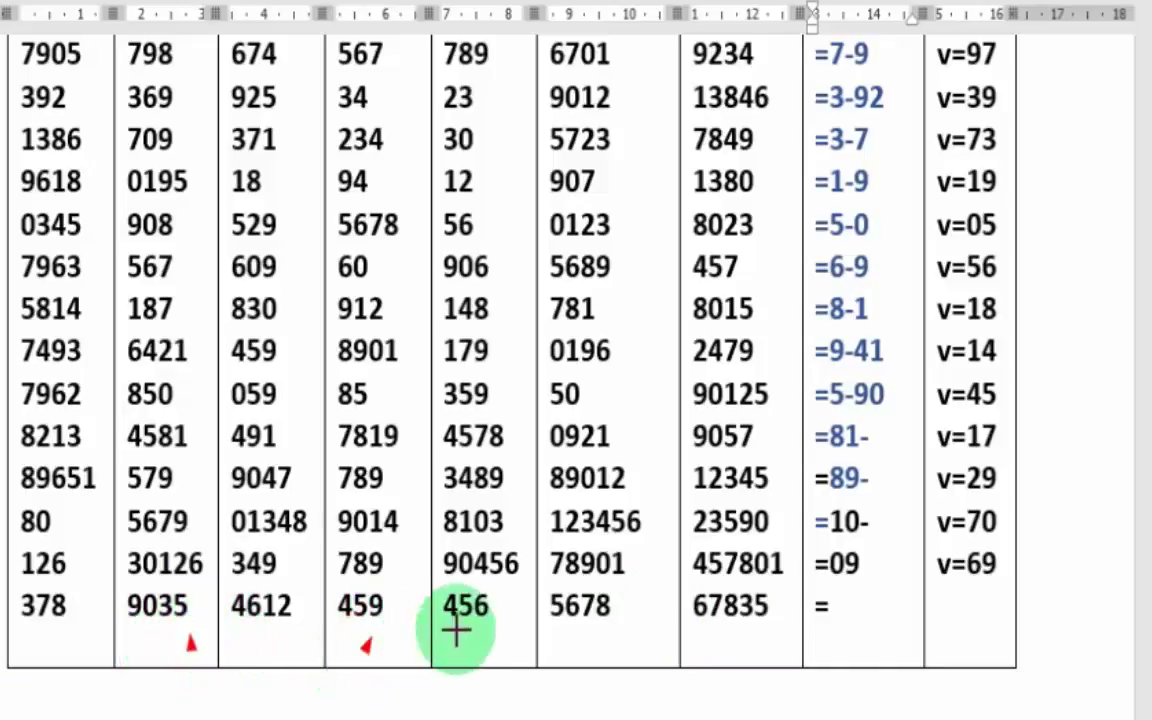
left_click_drag(550, 619, 632, 623)
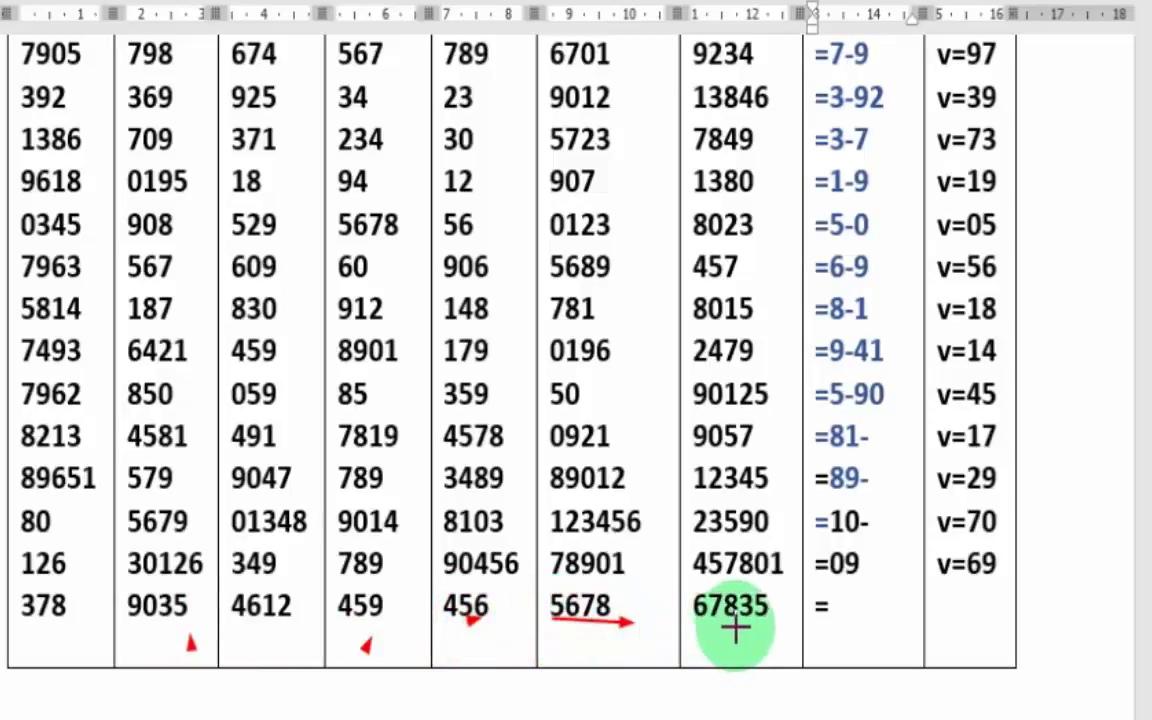
key("Escape")
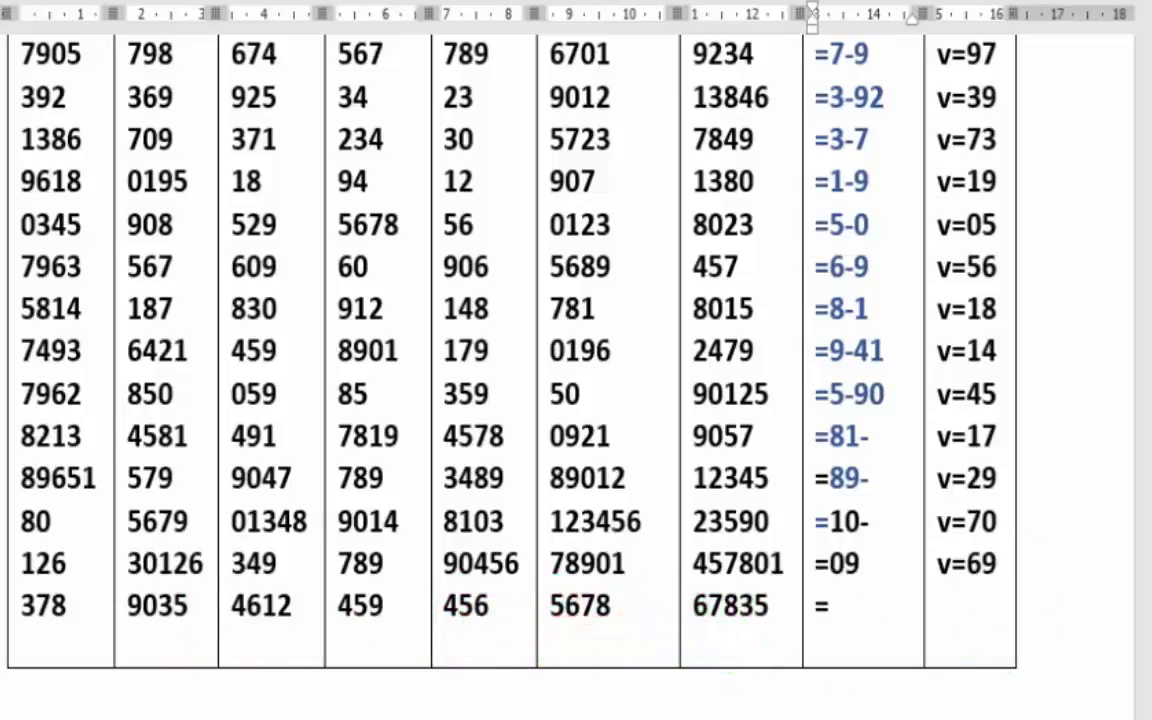
Enter 5-6 after the equals sign at the end of the 378 row.
left_click(863, 603)
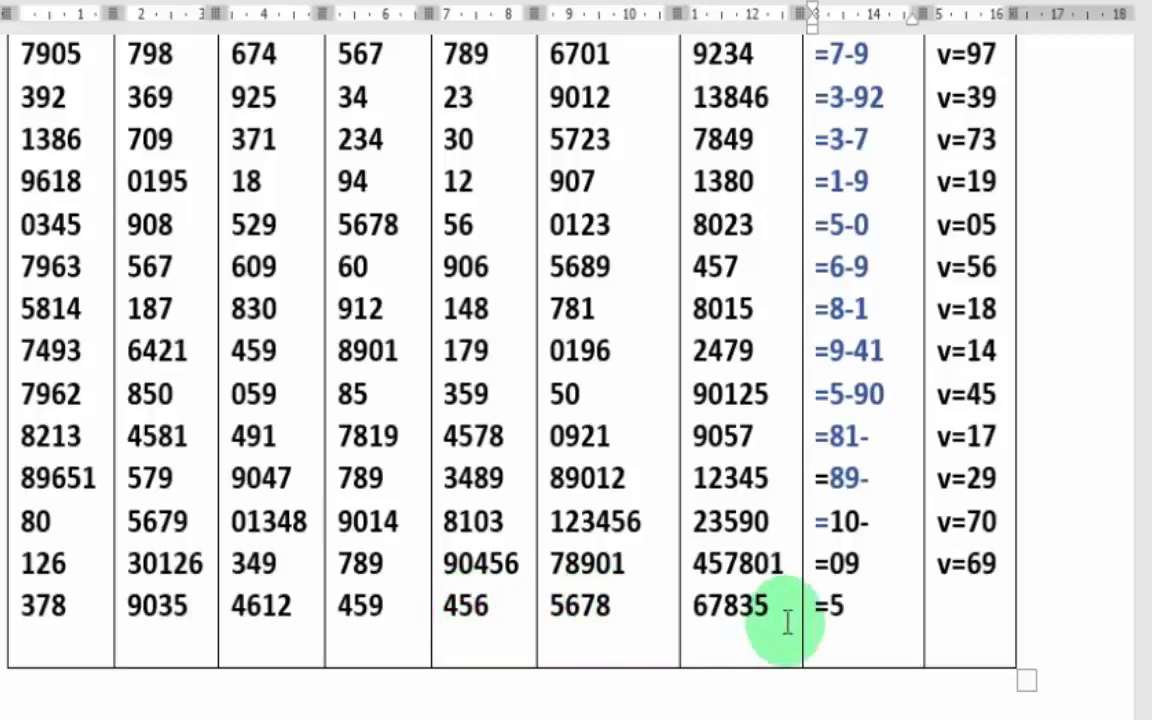
left_click(843, 625)
type("-6")
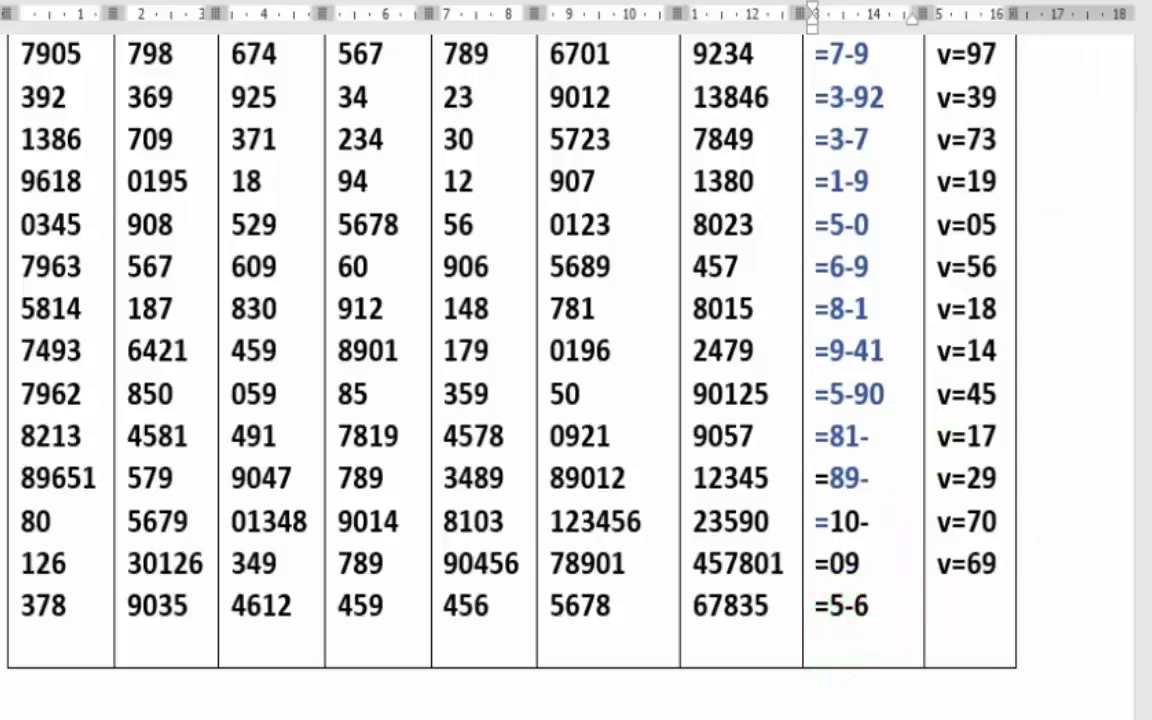
Replace the trailing -6 in the 378 row's result entry with 6-3478.
left_click(893, 603)
key("BackSpace")
key("BackSpace")
type("6-3478")
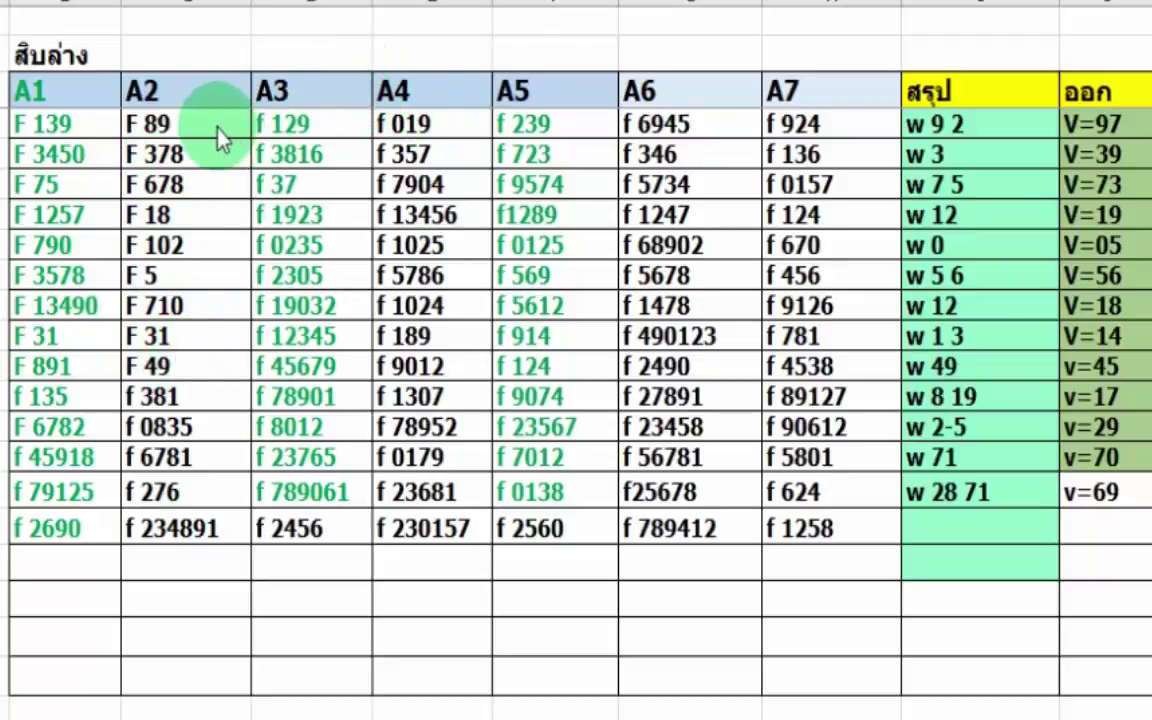
Change the สรุป entry in the v=69 row to w 62-78.
left_click(938, 497)
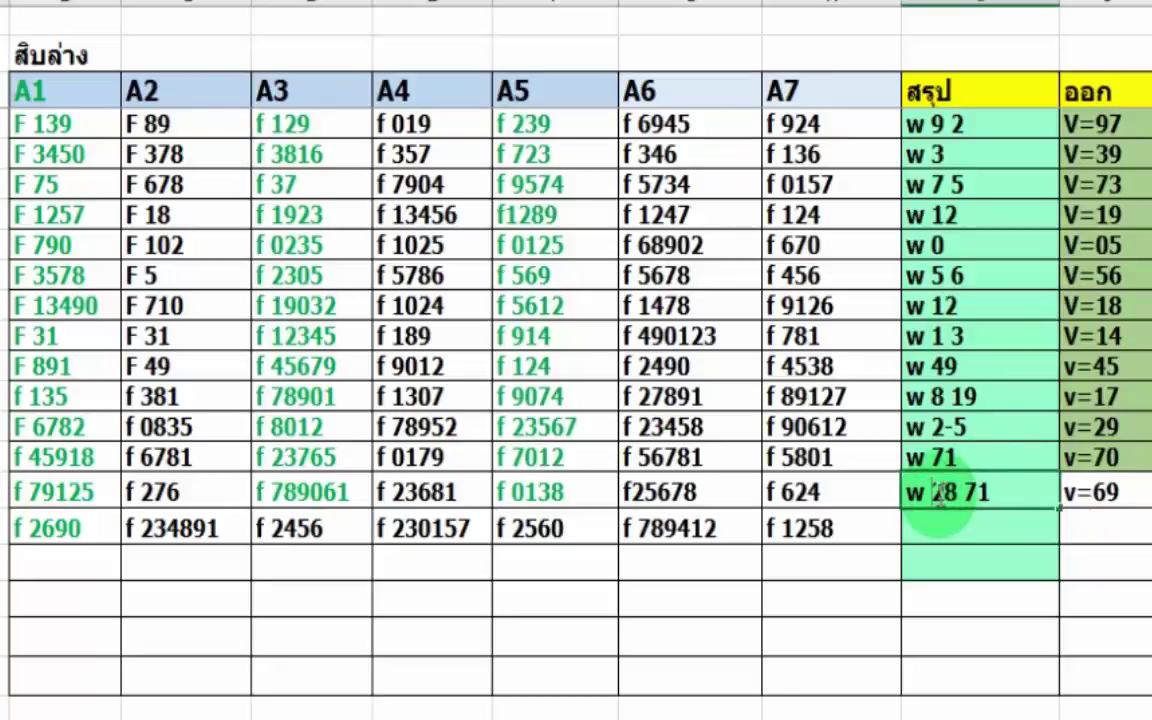
key("Delete")
key("Delete")
key("Delete")
key("Delete")
key("Delete")
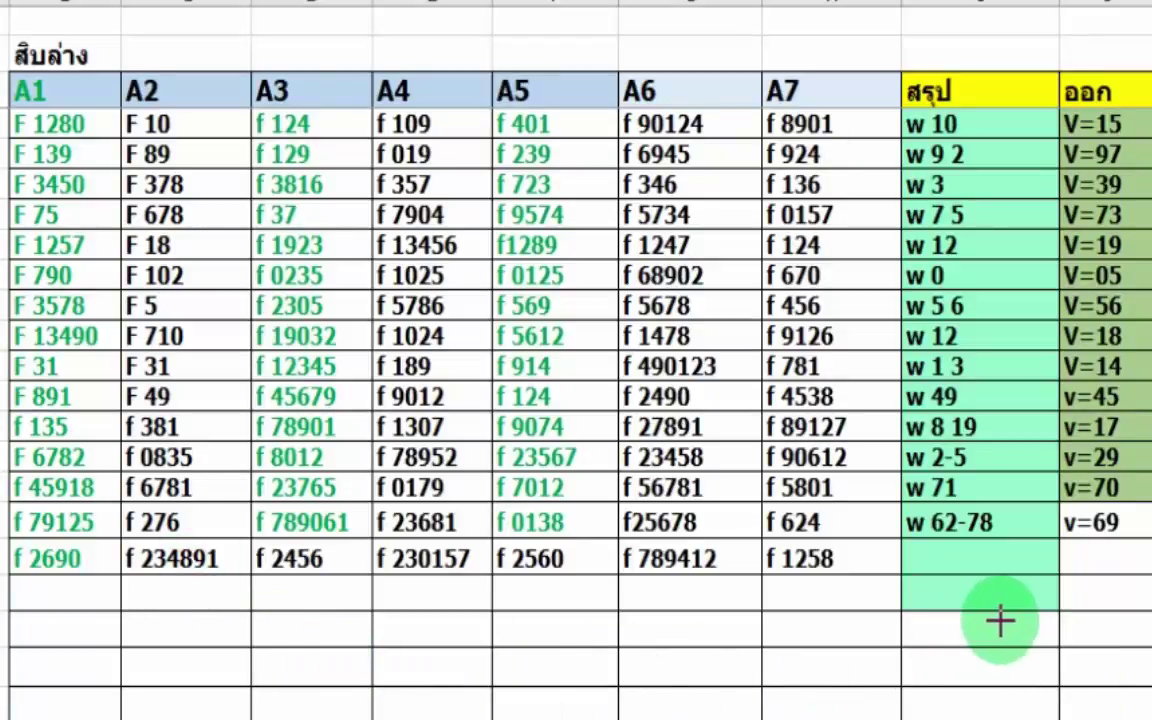
Point out the last row's entries in columns A1 through A6 with red arrows and clear the marks.
left_click_drag(63, 607, 28, 578)
left_click_drag(166, 604, 165, 587)
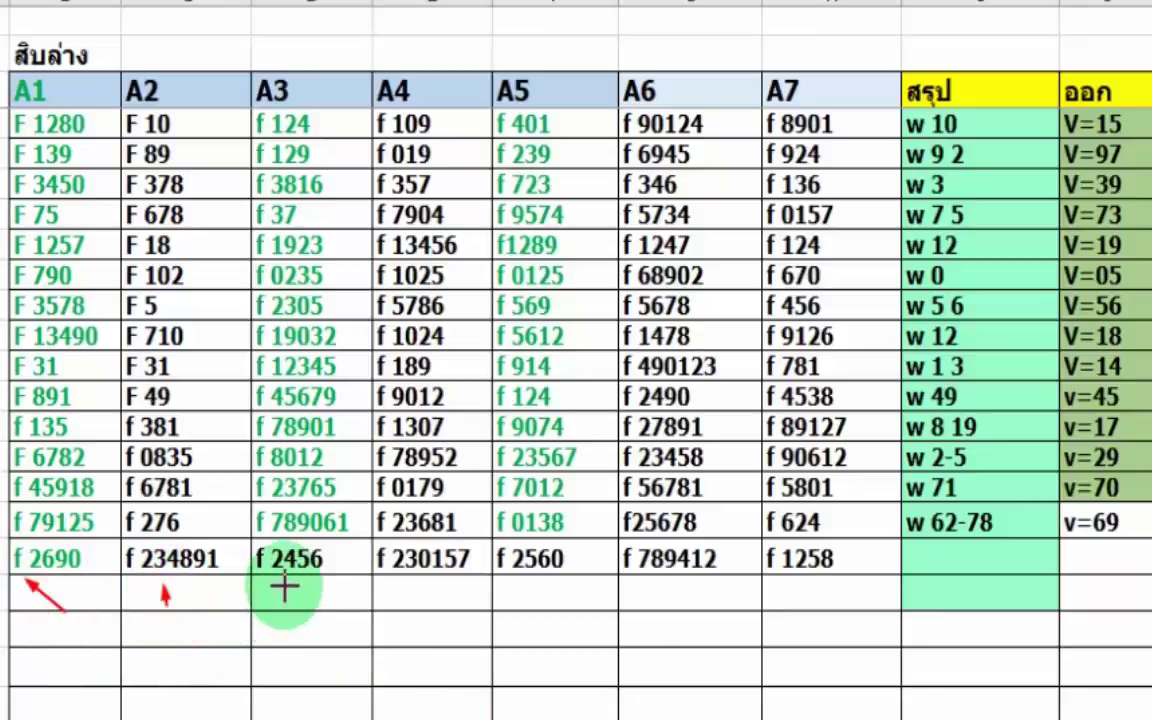
left_click_drag(285, 597, 284, 583)
left_click_drag(397, 605, 396, 590)
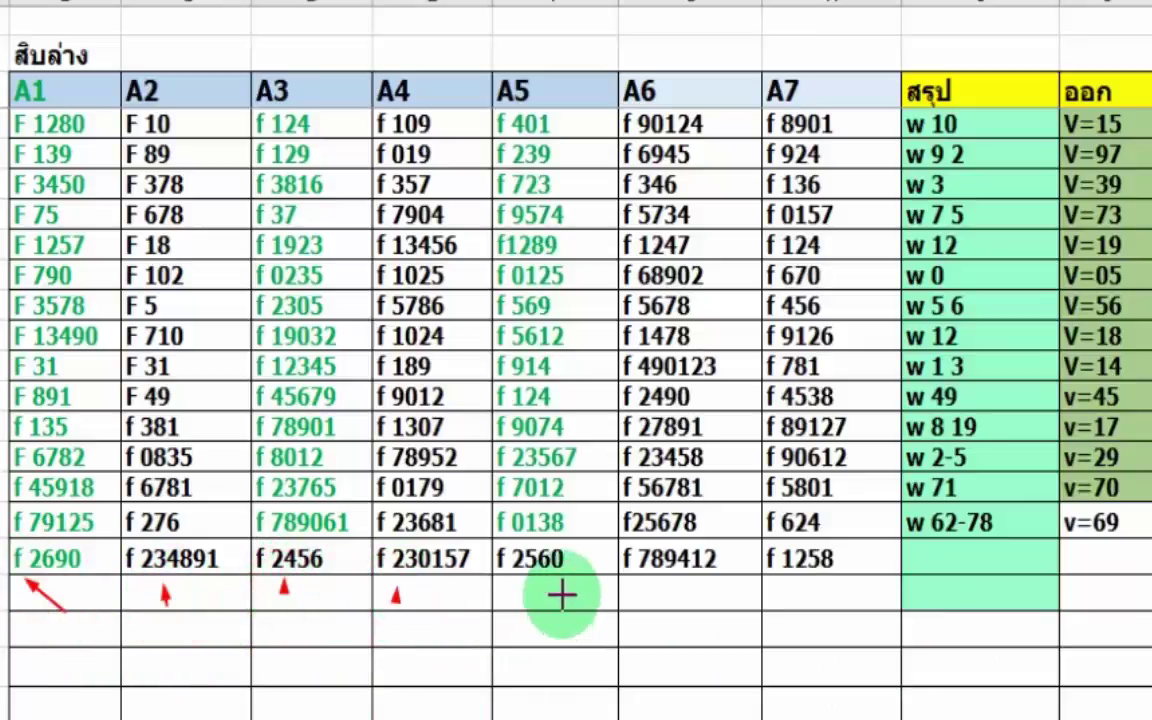
left_click_drag(557, 589, 567, 599)
left_click_drag(668, 598, 662, 590)
key("Escape")
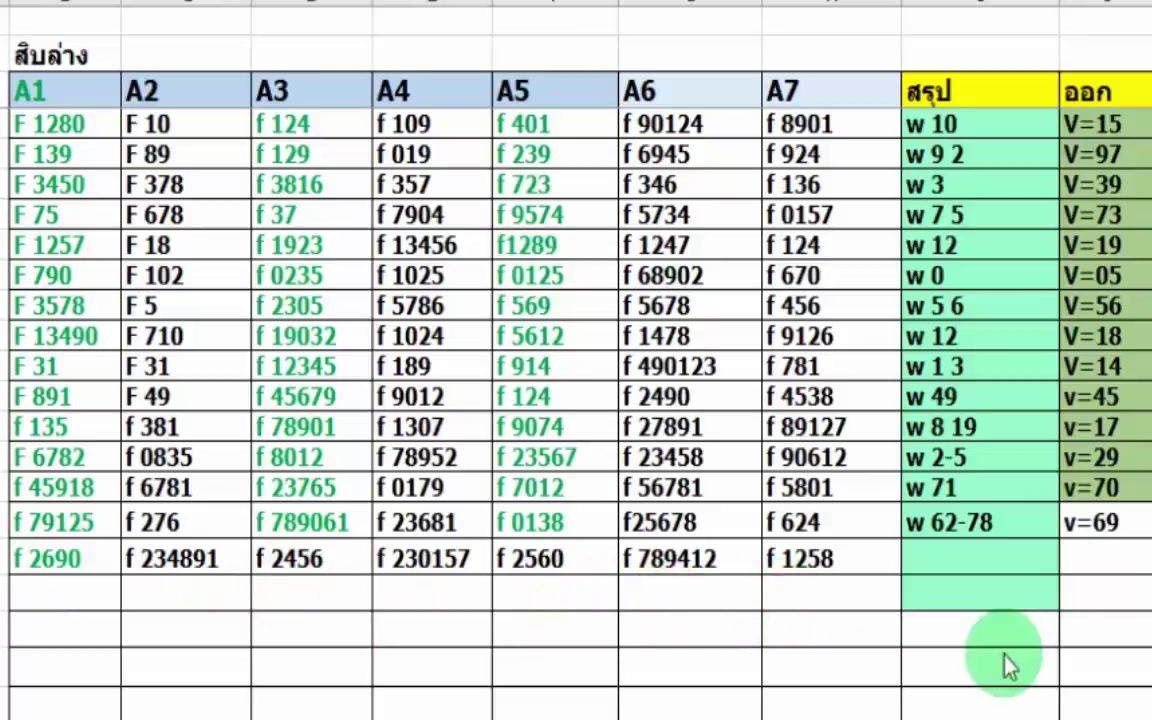
Enter w 2 in the empty สรุป cell of the f 2690 row.
left_click(950, 563)
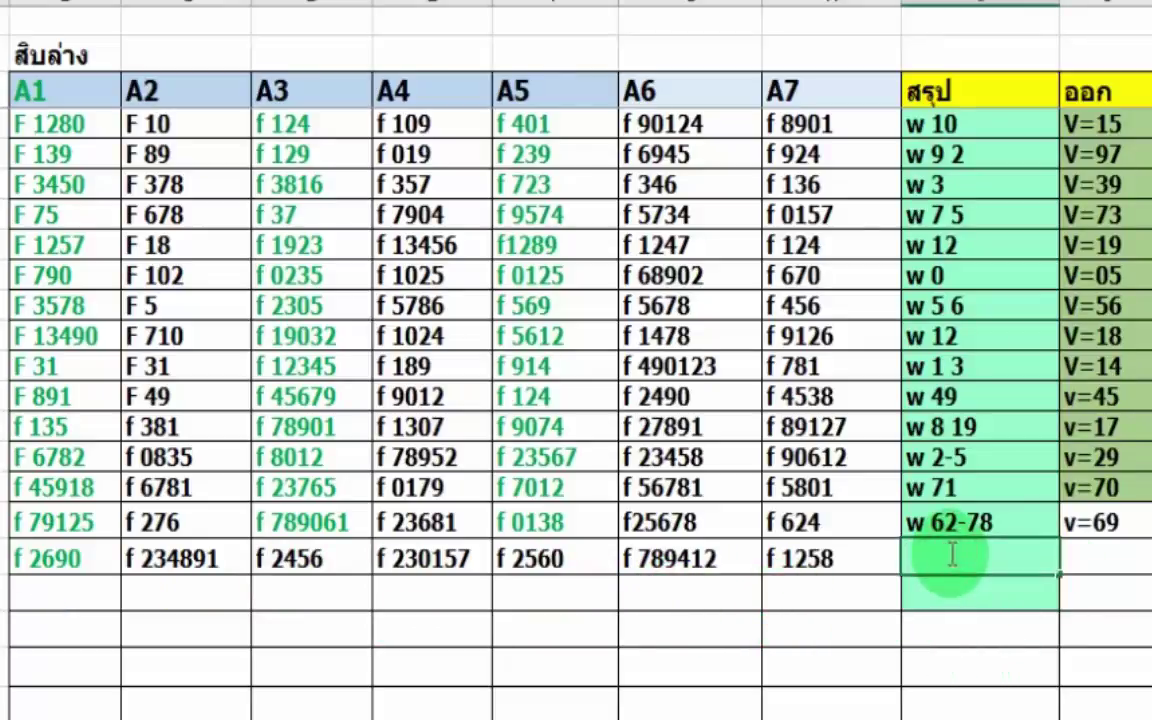
type("w 2-5")
key("BackSpace")
key("BackSpace")
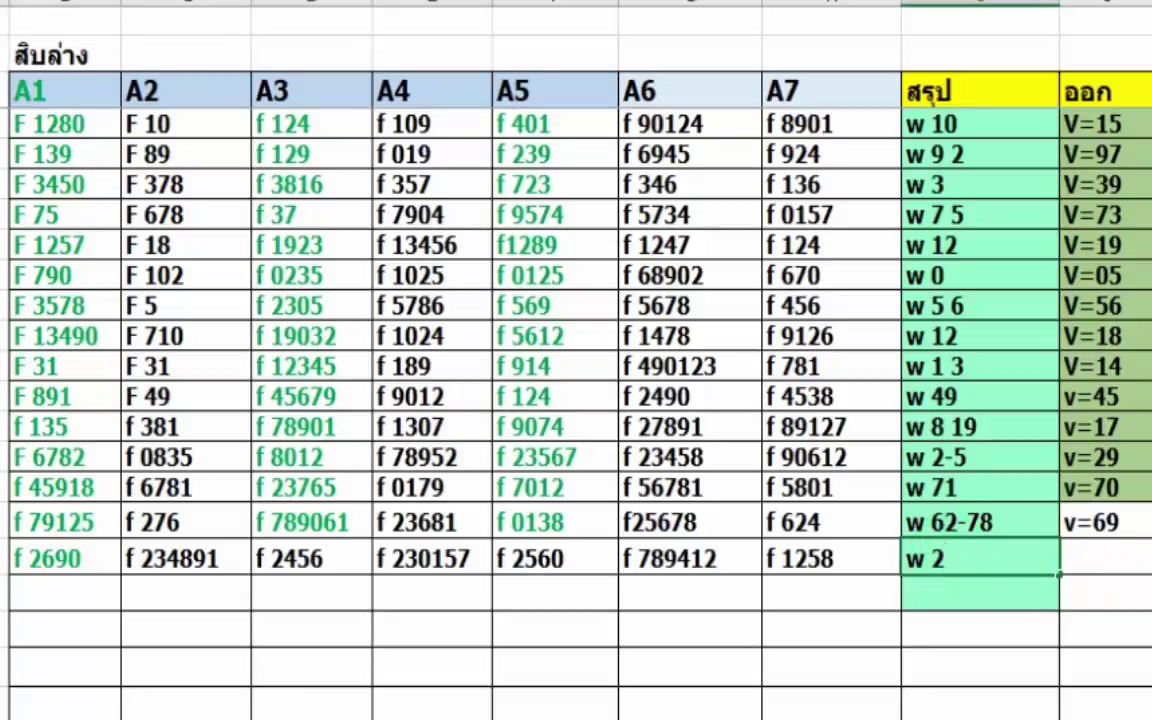
key("Return")
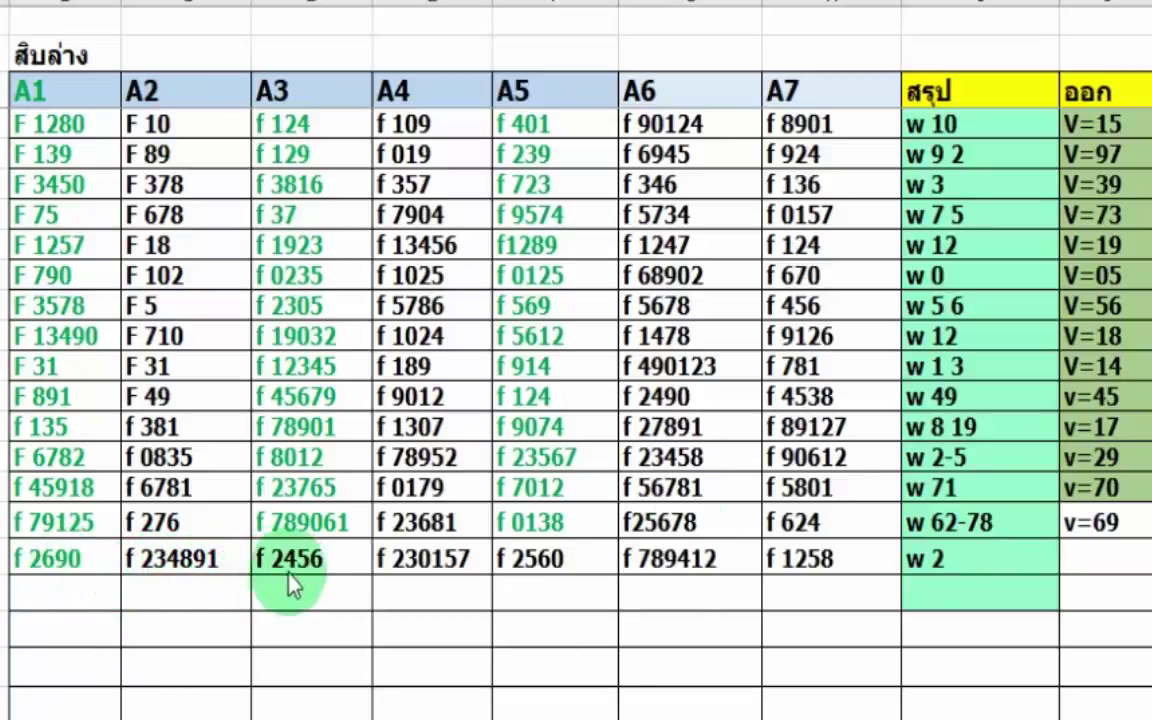
key("Up")
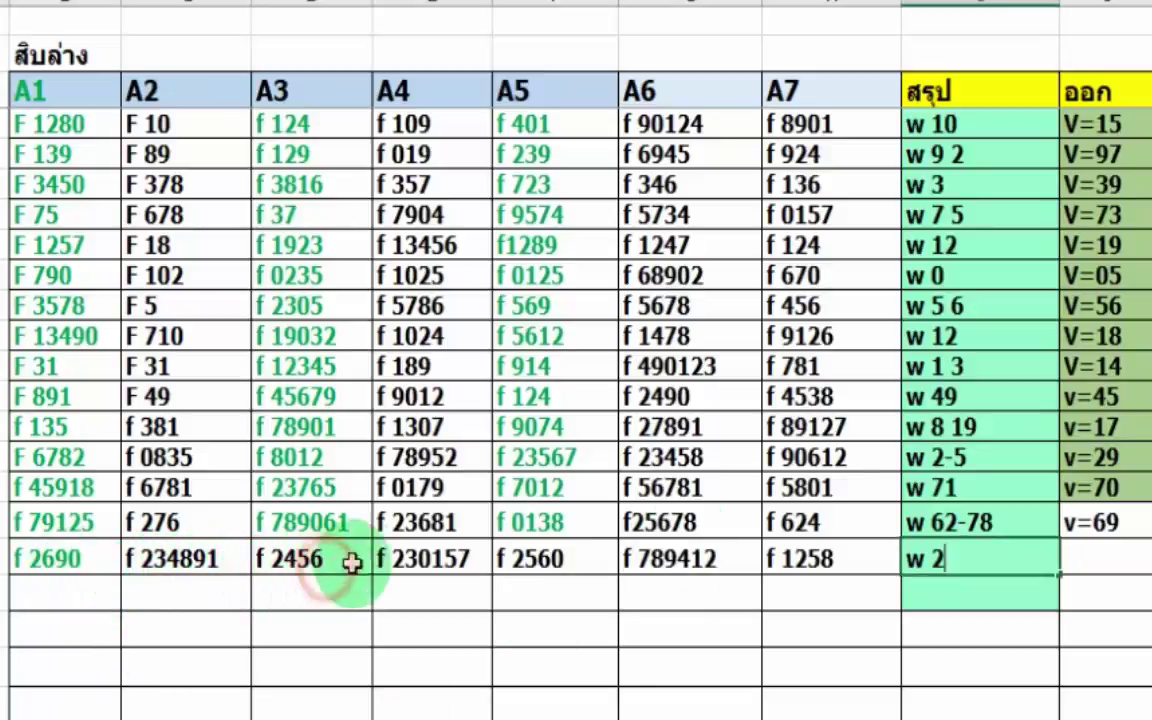
left_click(543, 562)
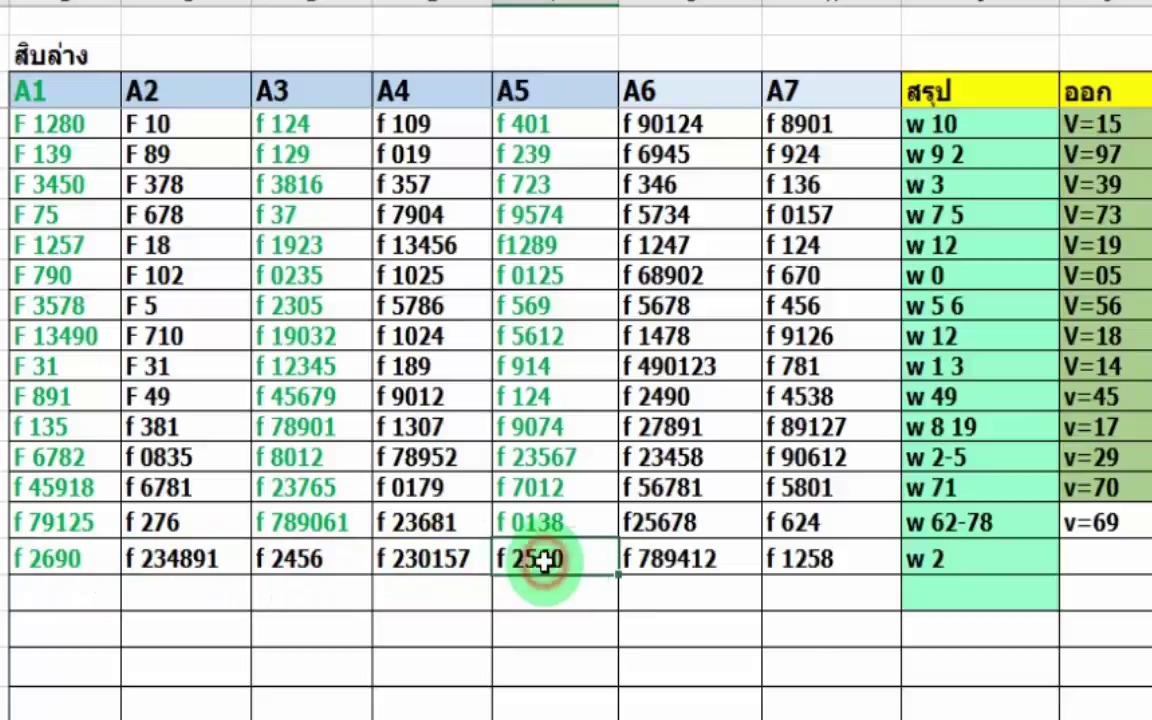
left_click(956, 566)
double_click(956, 566)
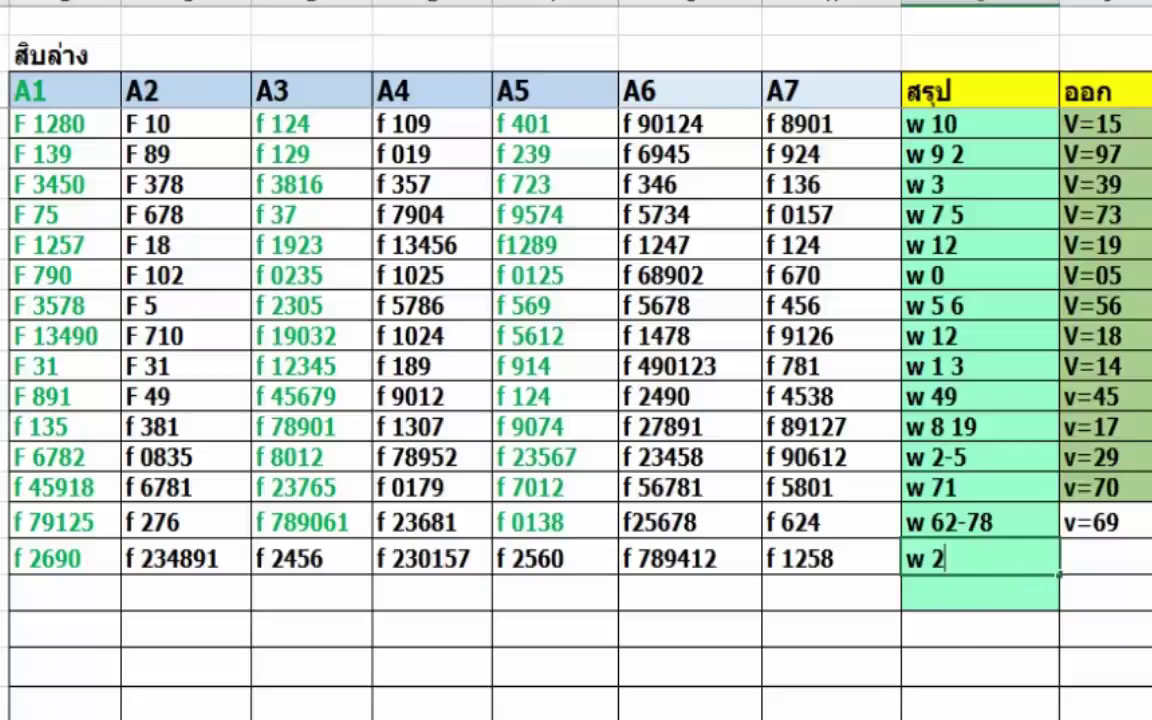
left_click(98, 558)
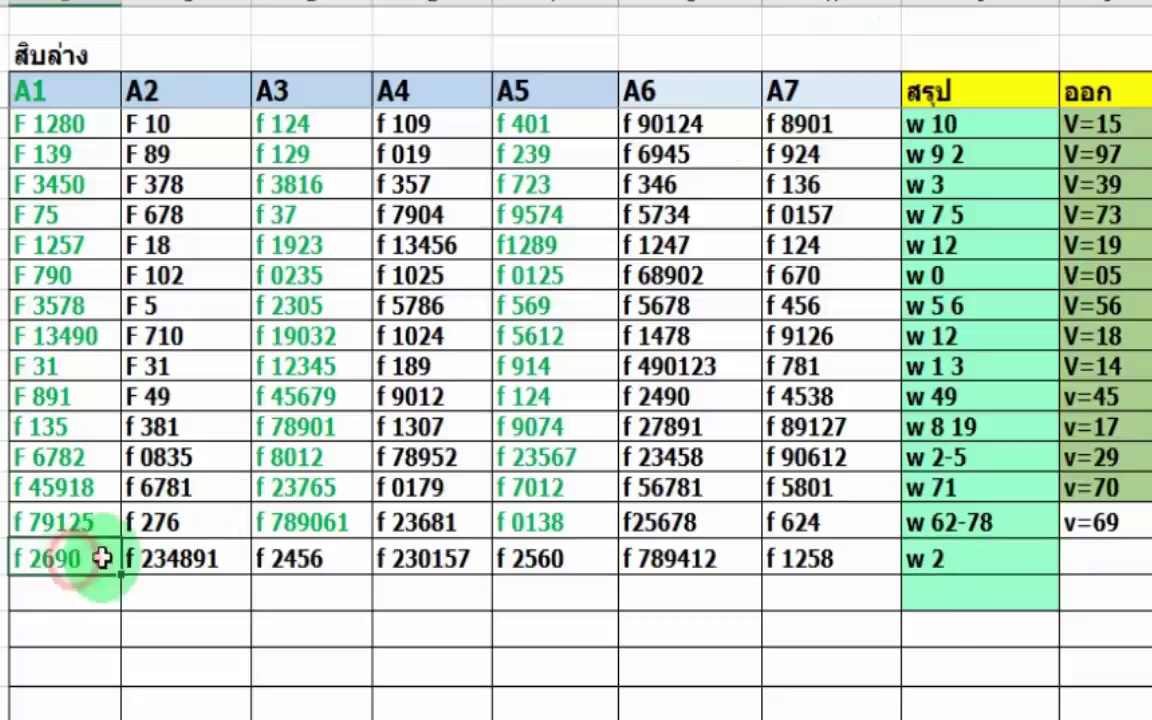
left_click(205, 572)
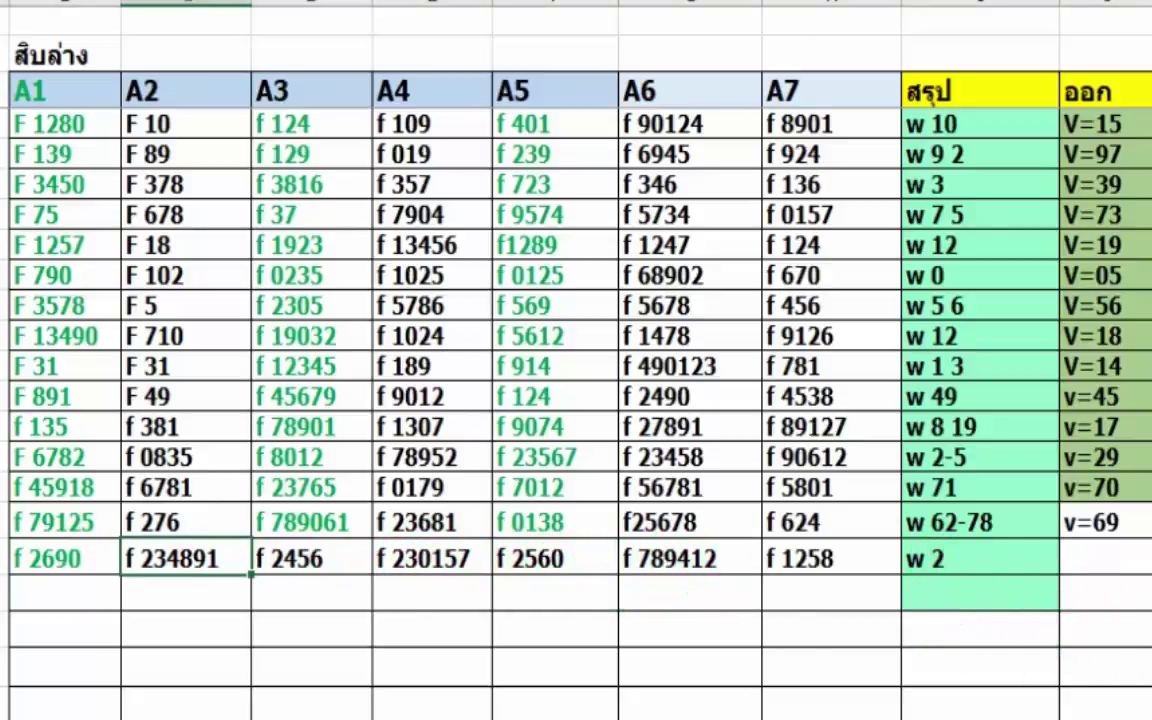
Mark digits in the last row's A2, A3, A4, A6 and A7 entries with red arrows to compare them.
left_click(165, 583)
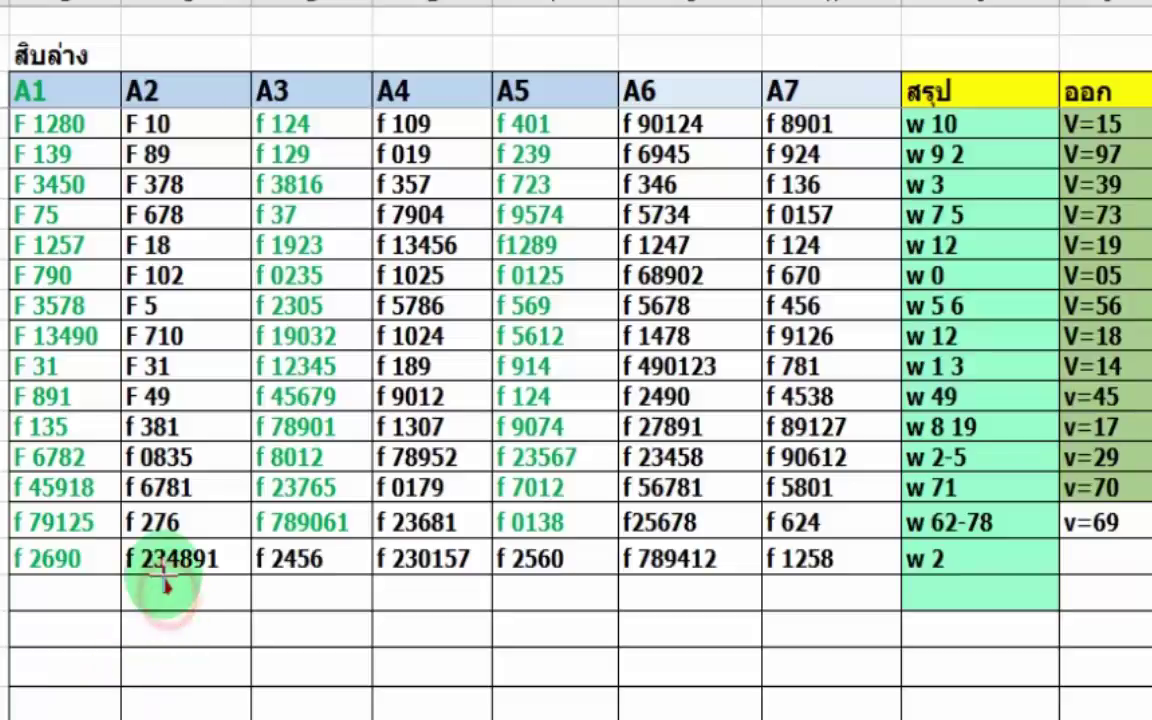
left_click(400, 571)
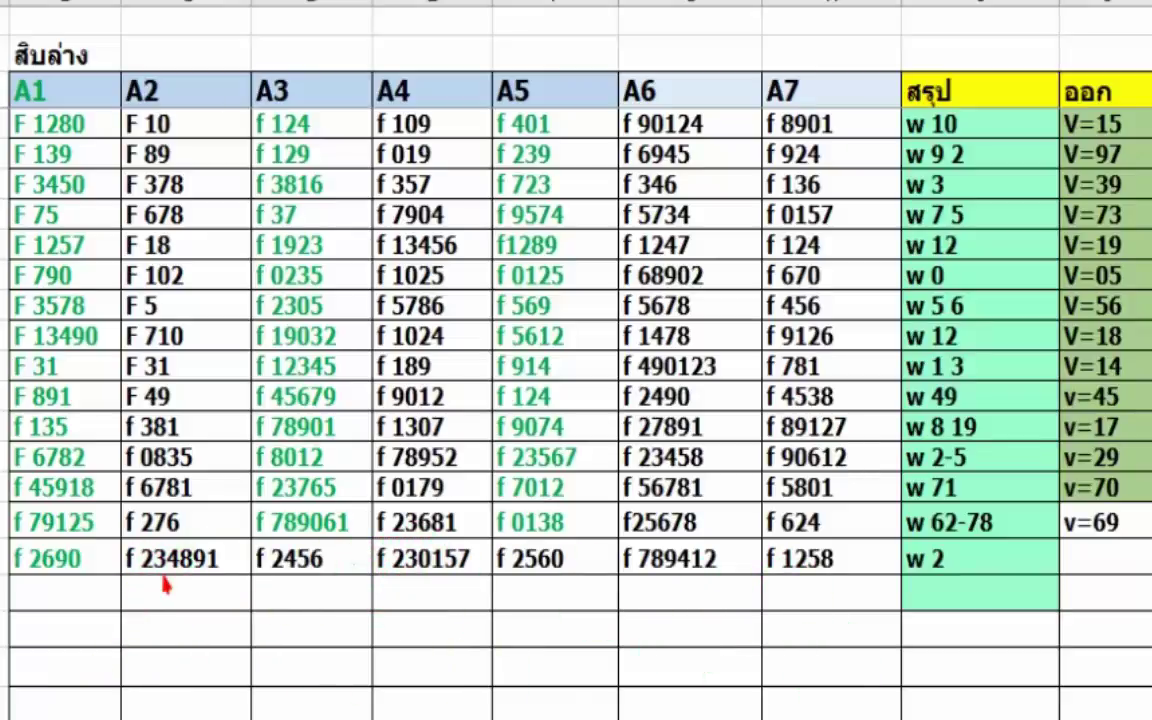
left_click(184, 566)
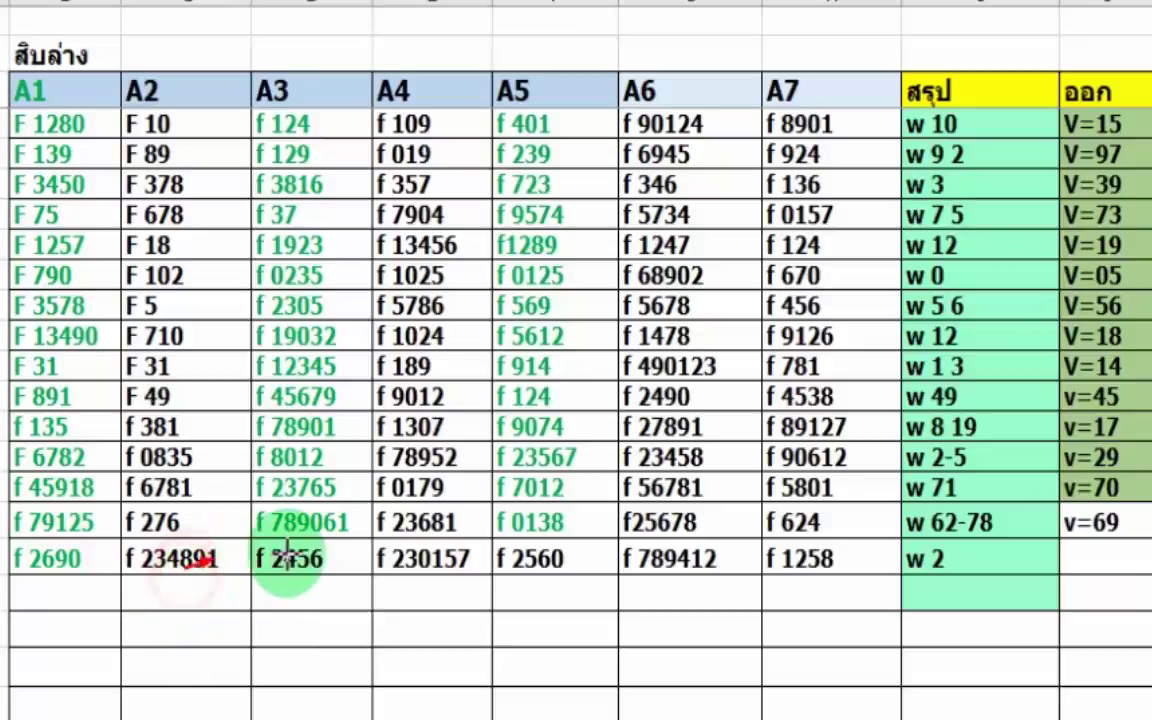
left_click(285, 556)
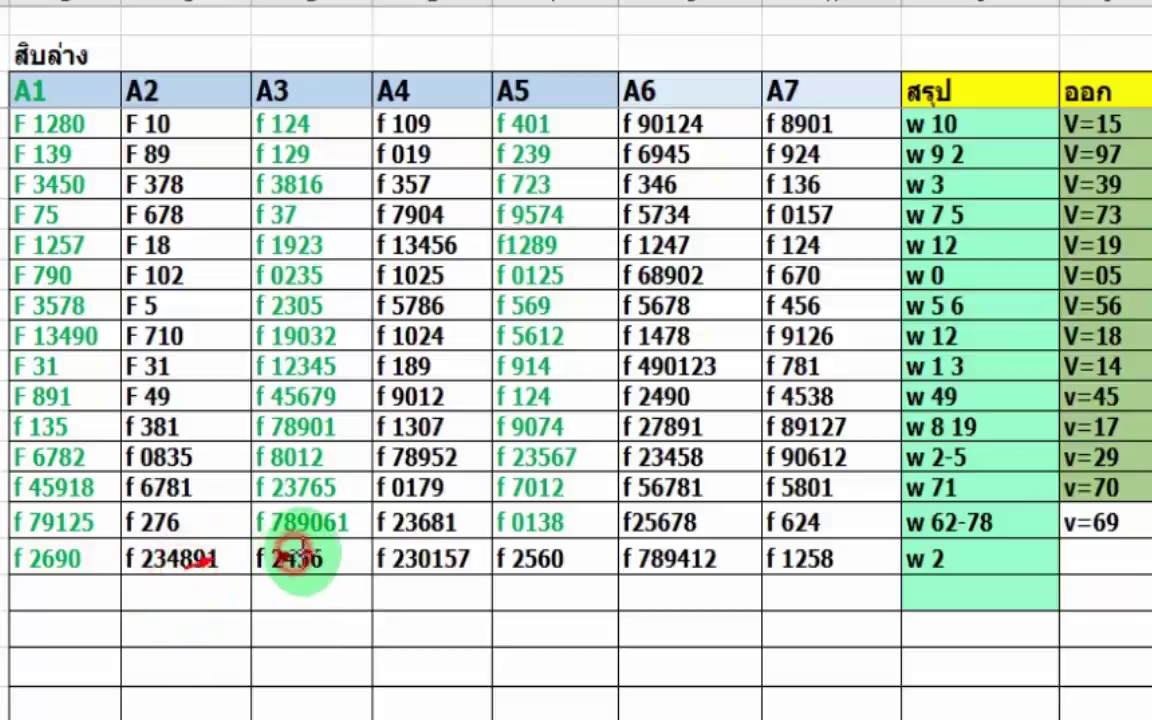
left_click(712, 596)
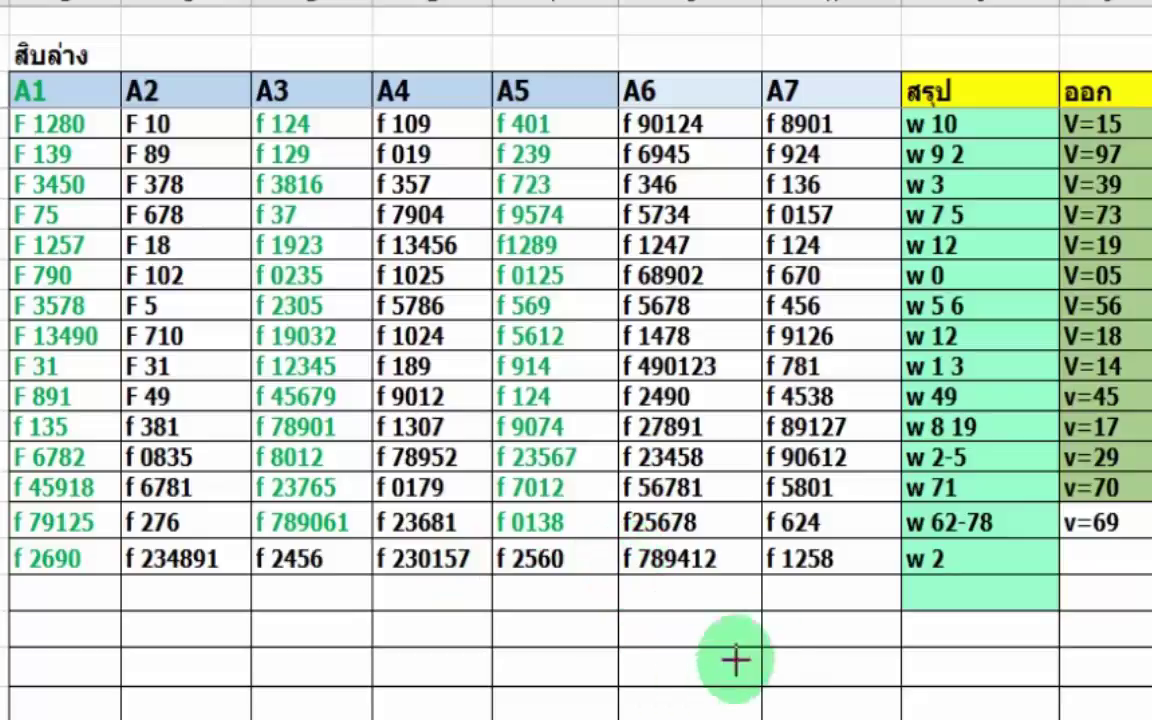
left_click(784, 586)
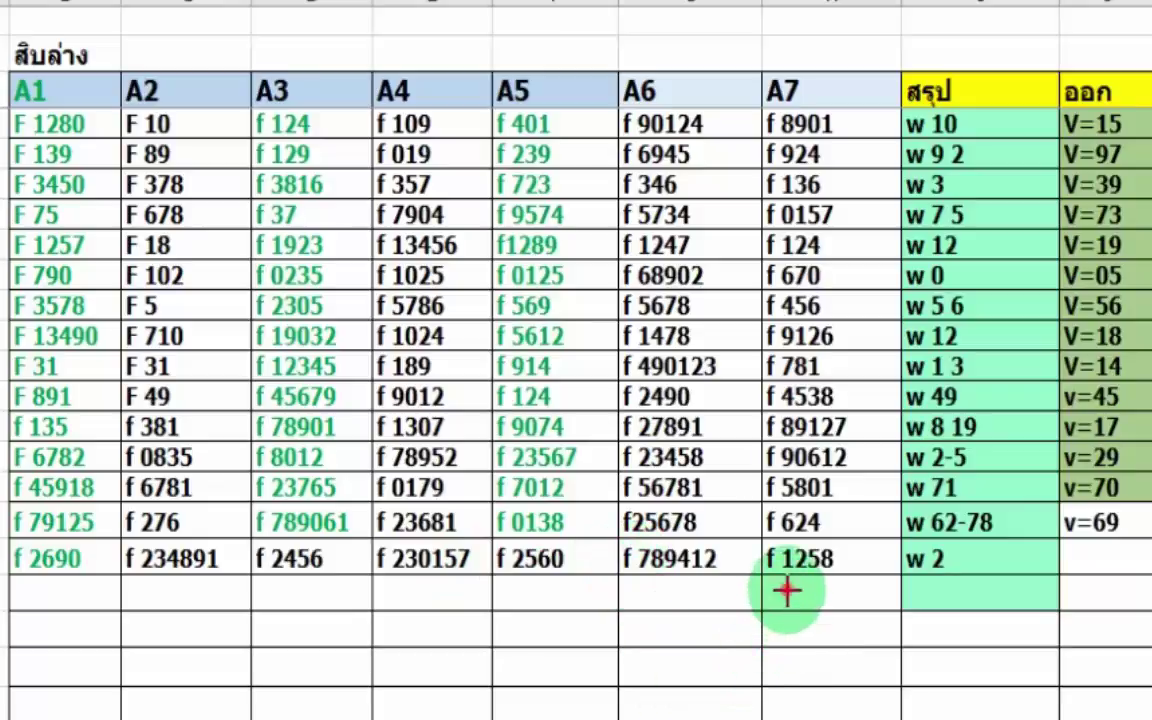
left_click(703, 558)
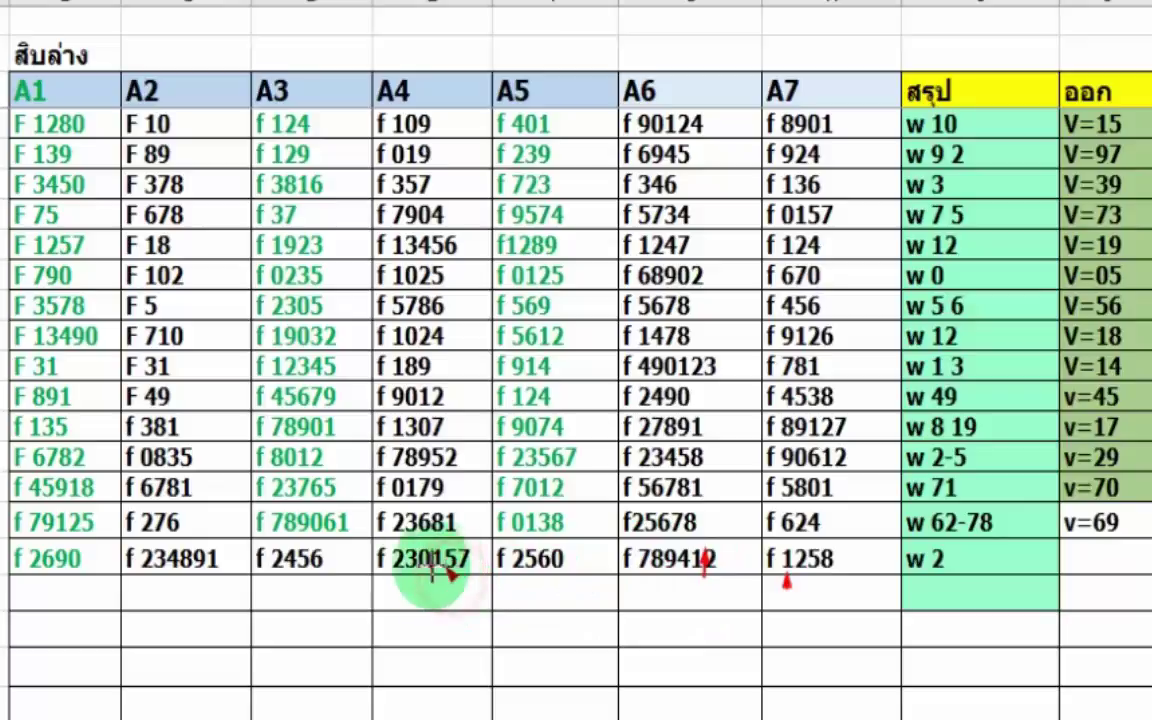
left_click(212, 566)
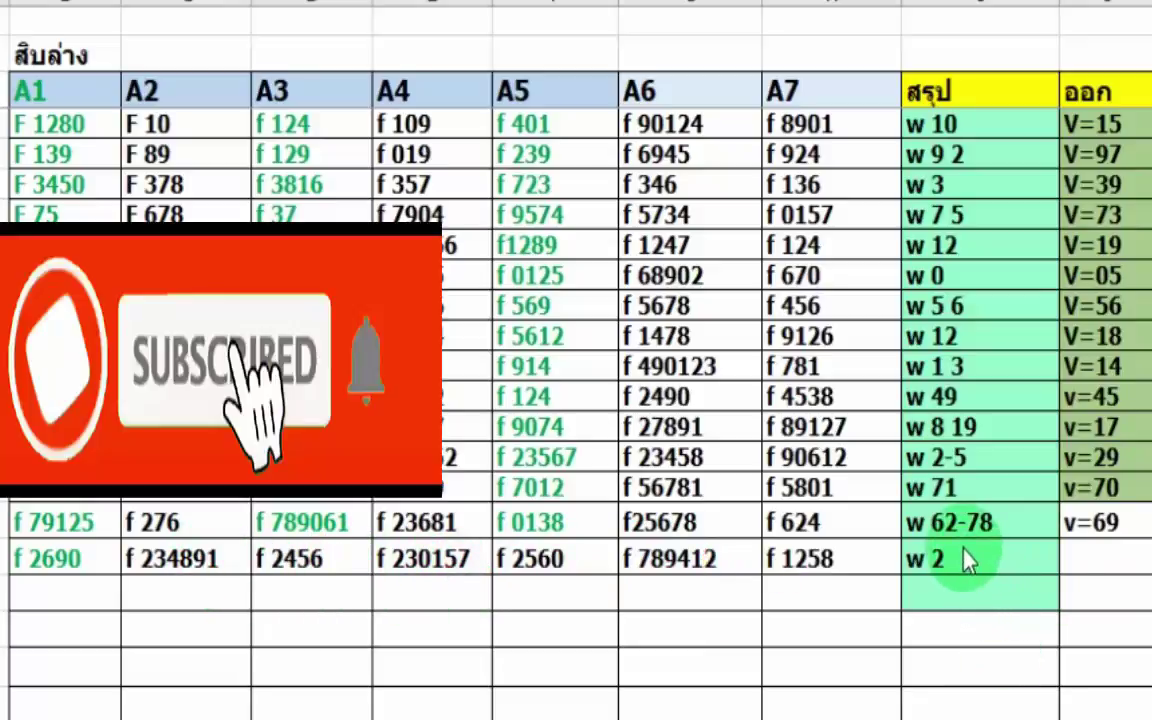
Extend the สรุป entry in the f 2690 row to w 2 15.
type("1")
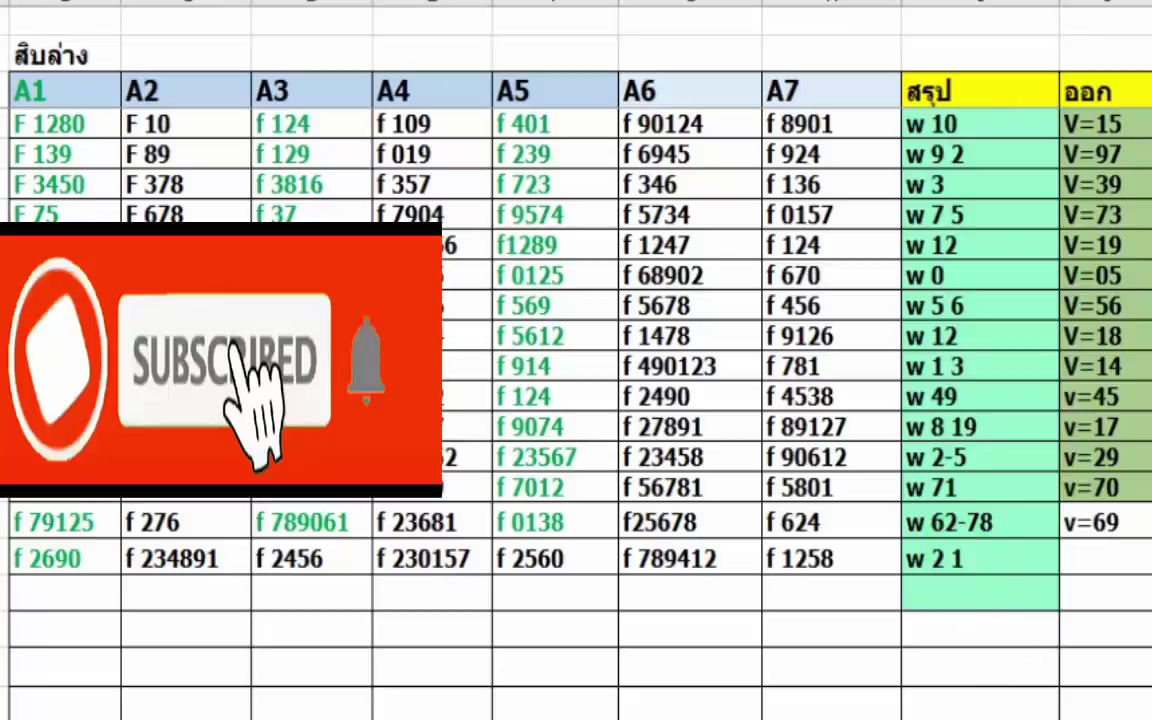
left_click(964, 563)
type("5")
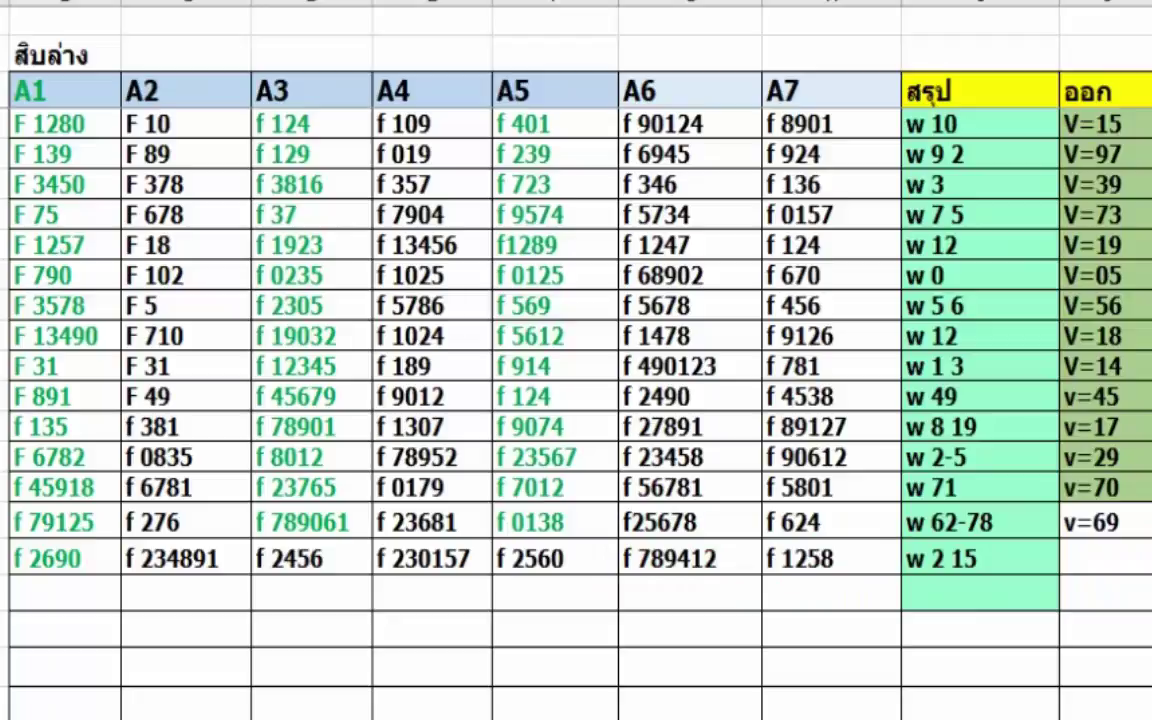
Handwrite 2-16 in blue ink below the last row's A4 and A5 entries and underline it.
mouse_move(541, 602)
left_mouse_down()
mouse_move(590, 596)
mouse_move(545, 655)
mouse_move(597, 670)
left_mouse_up()
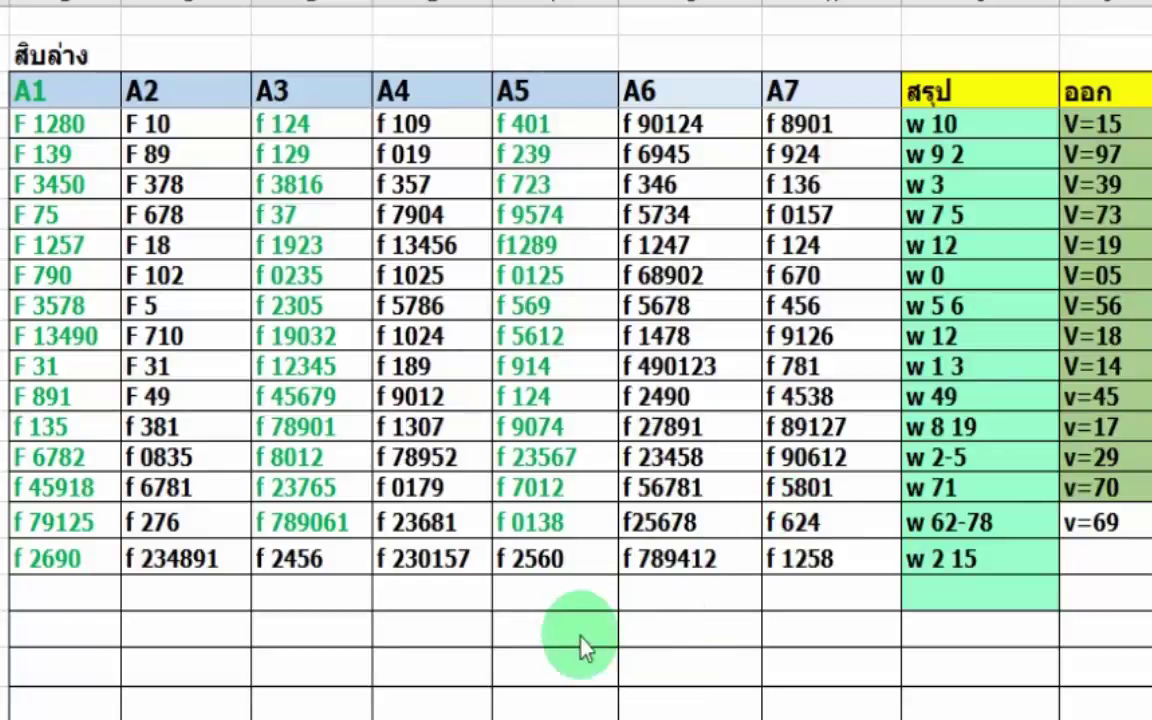
left_click_drag(443, 598, 470, 652)
mouse_move(472, 626)
left_mouse_down()
mouse_move(482, 624)
mouse_move(490, 652)
left_mouse_up()
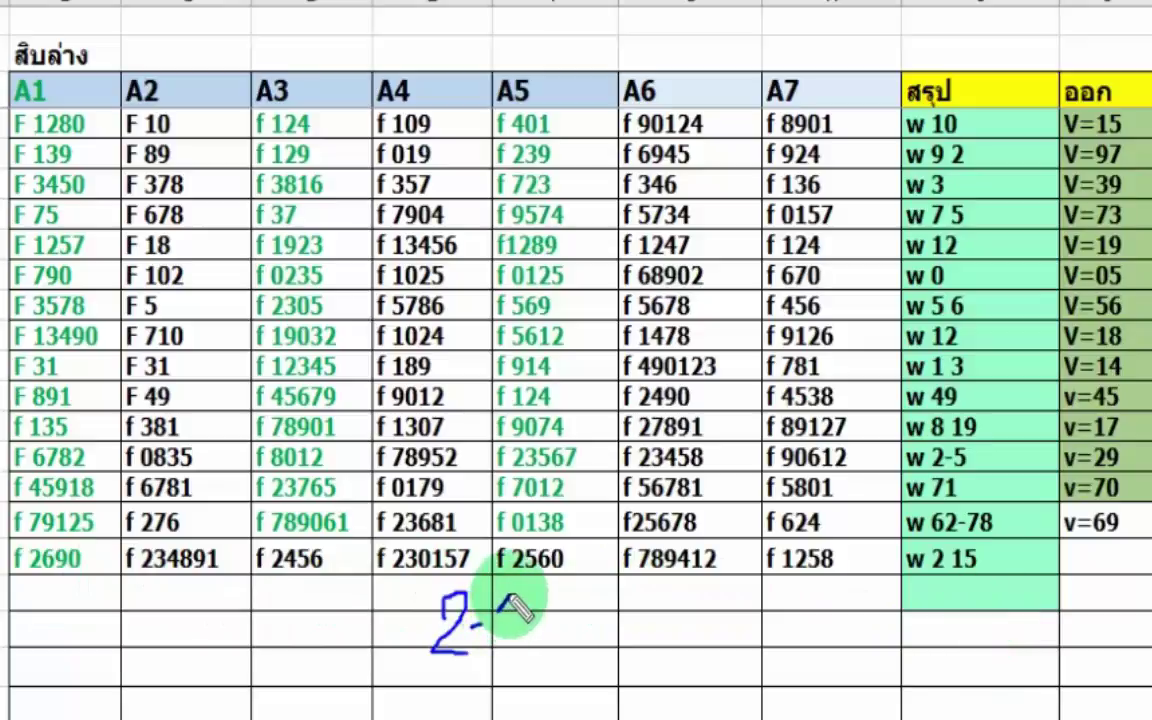
left_click_drag(500, 610, 514, 657)
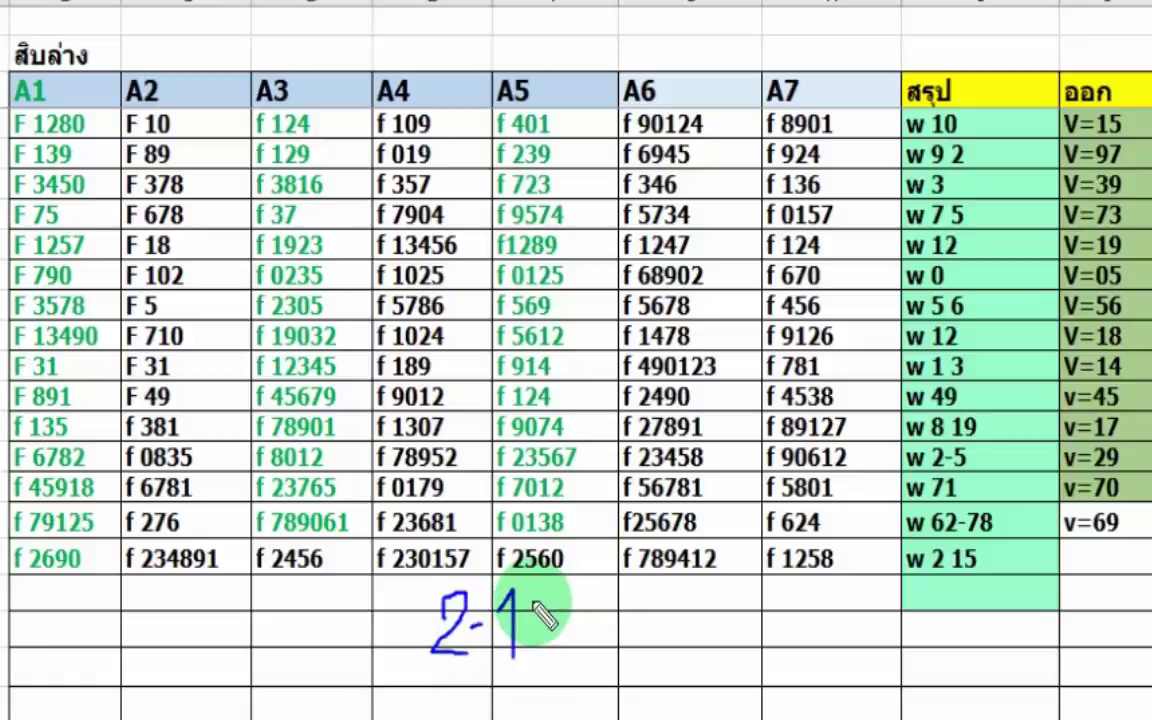
mouse_move(541, 590)
left_mouse_down()
mouse_move(524, 655)
mouse_move(566, 658)
mouse_move(568, 627)
mouse_move(525, 628)
left_mouse_up()
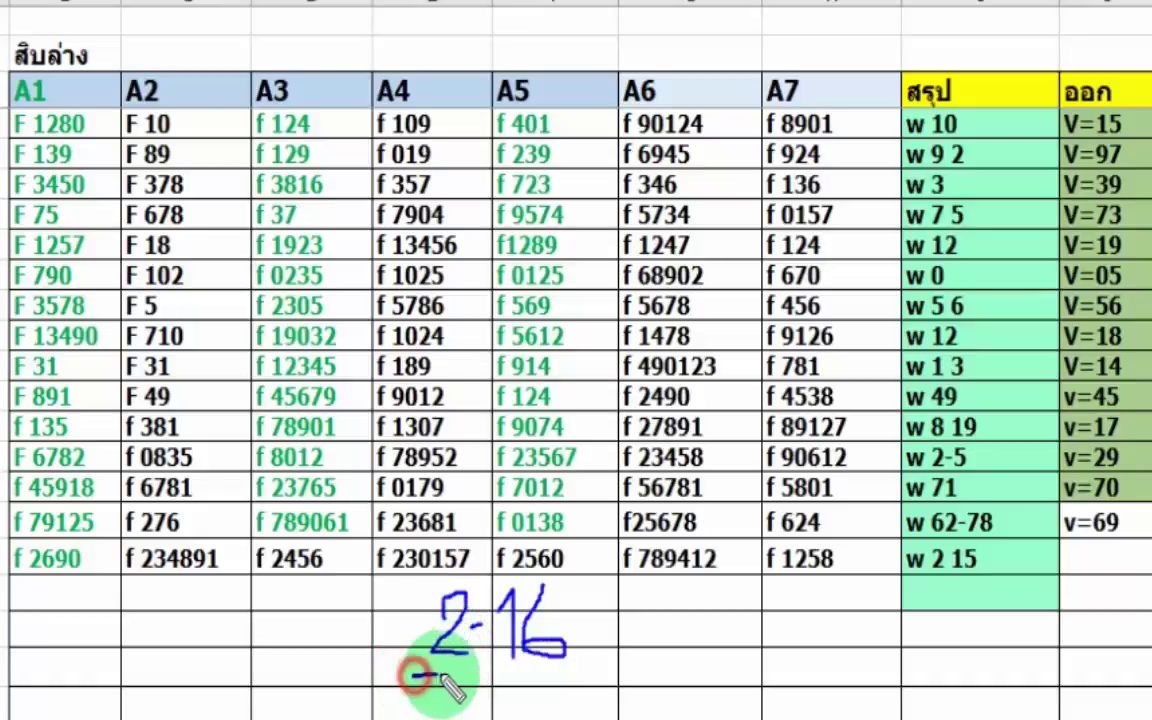
left_click_drag(412, 676, 550, 689)
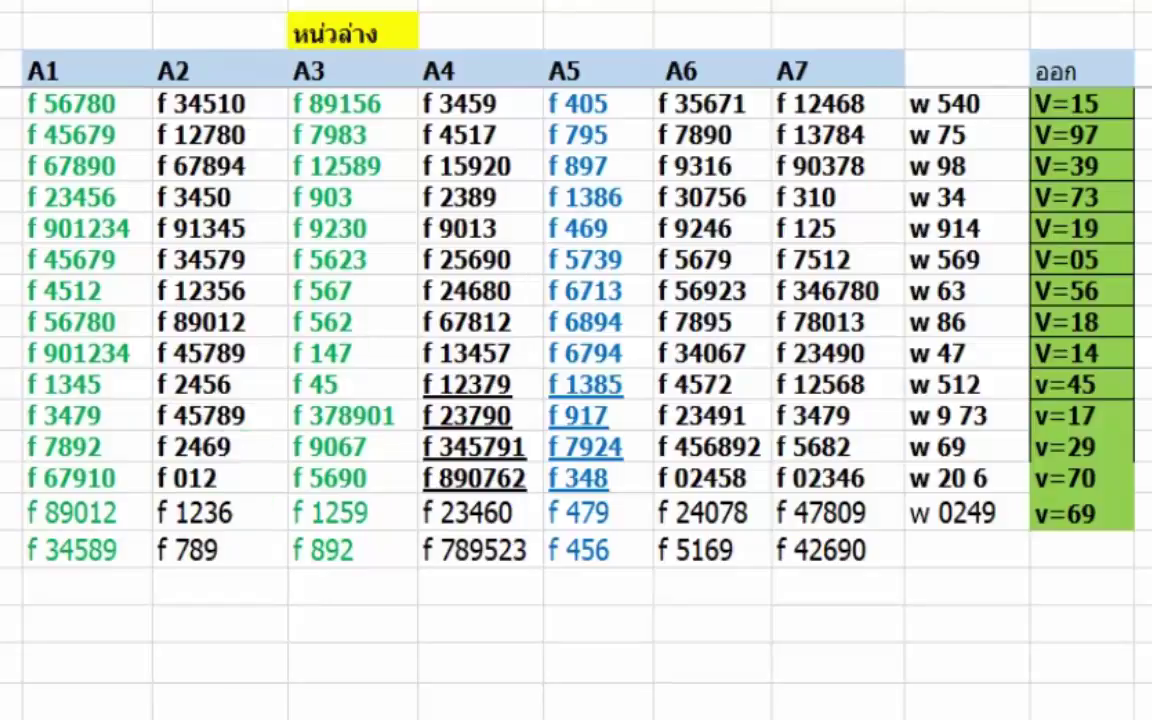
Mark digits in the หน่วล่าง table's last-row A1, A4, A5, A6 and A7 entries in blue ink to compare them, and clear the marks.
left_click_drag(48, 558, 58, 580)
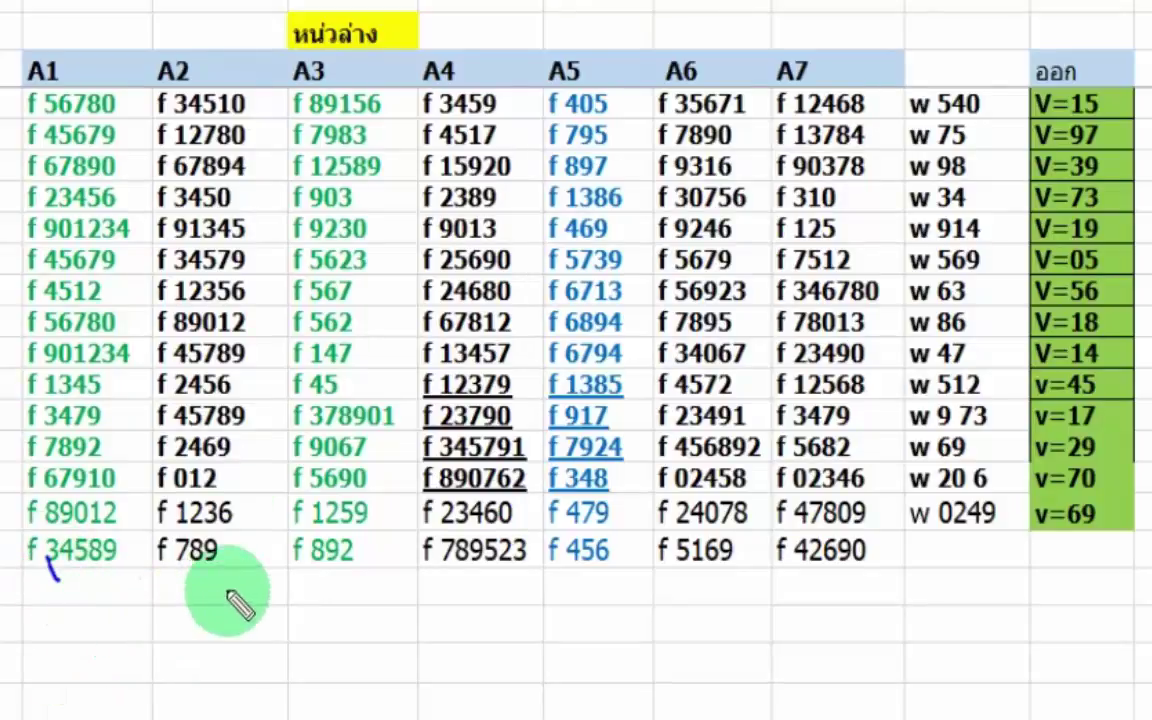
left_click(500, 562)
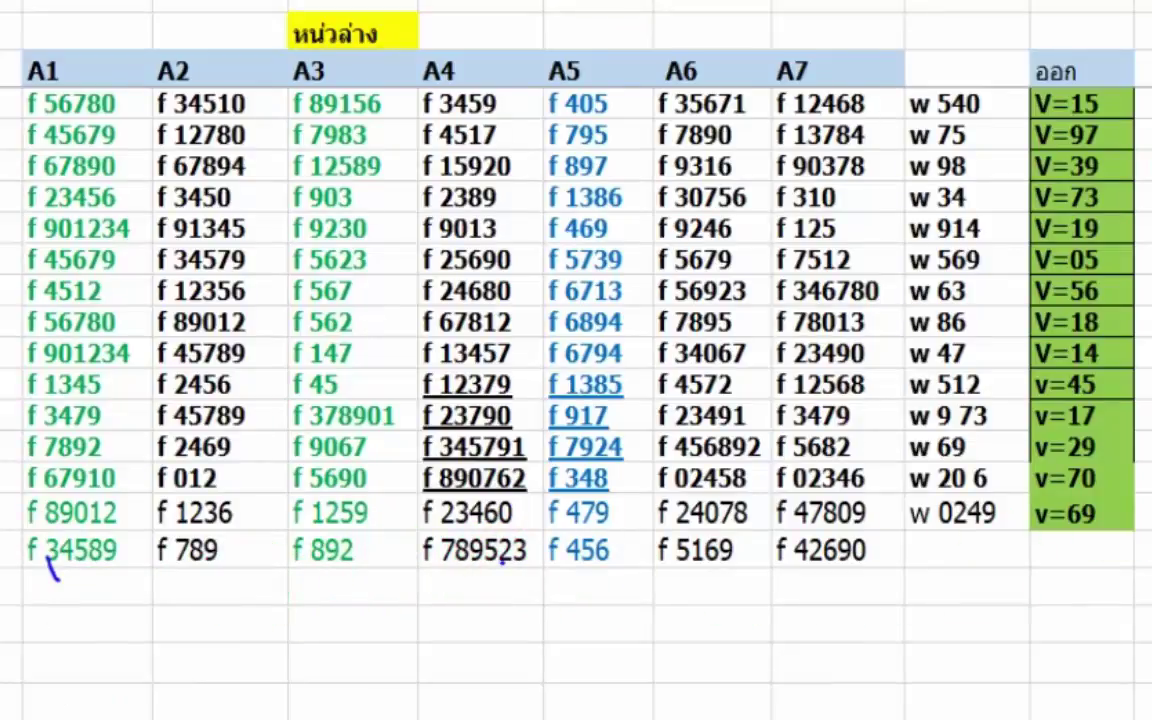
left_click(82, 590)
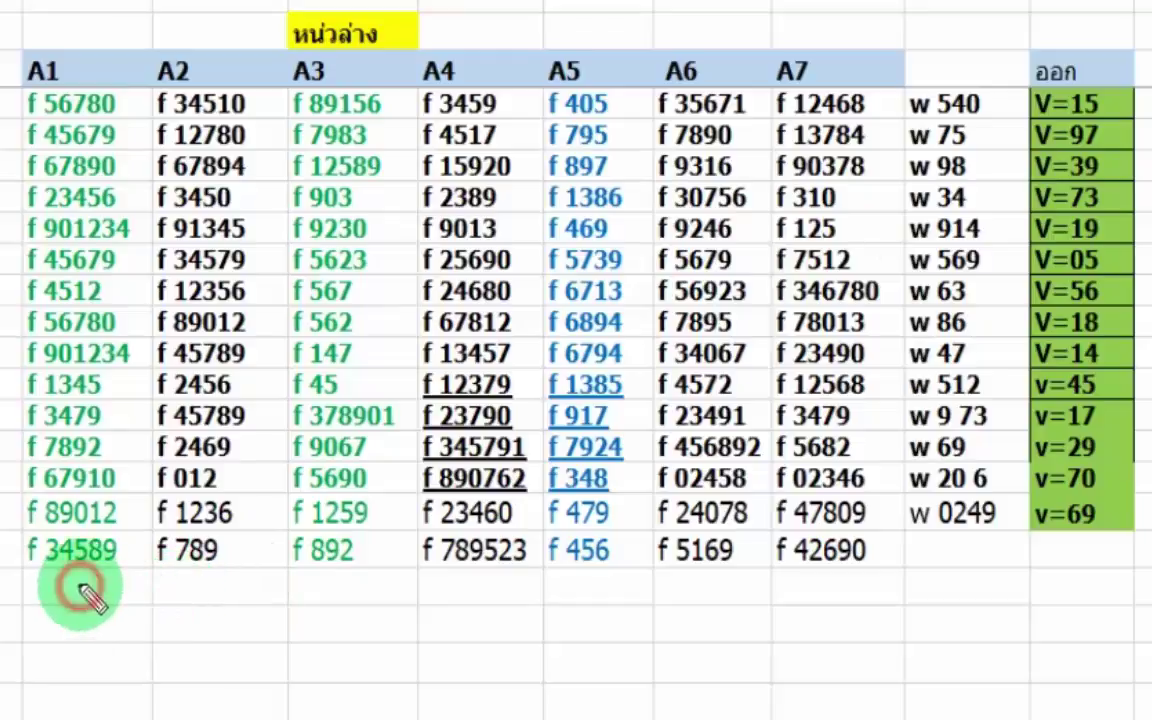
left_click(577, 562)
left_click(790, 565)
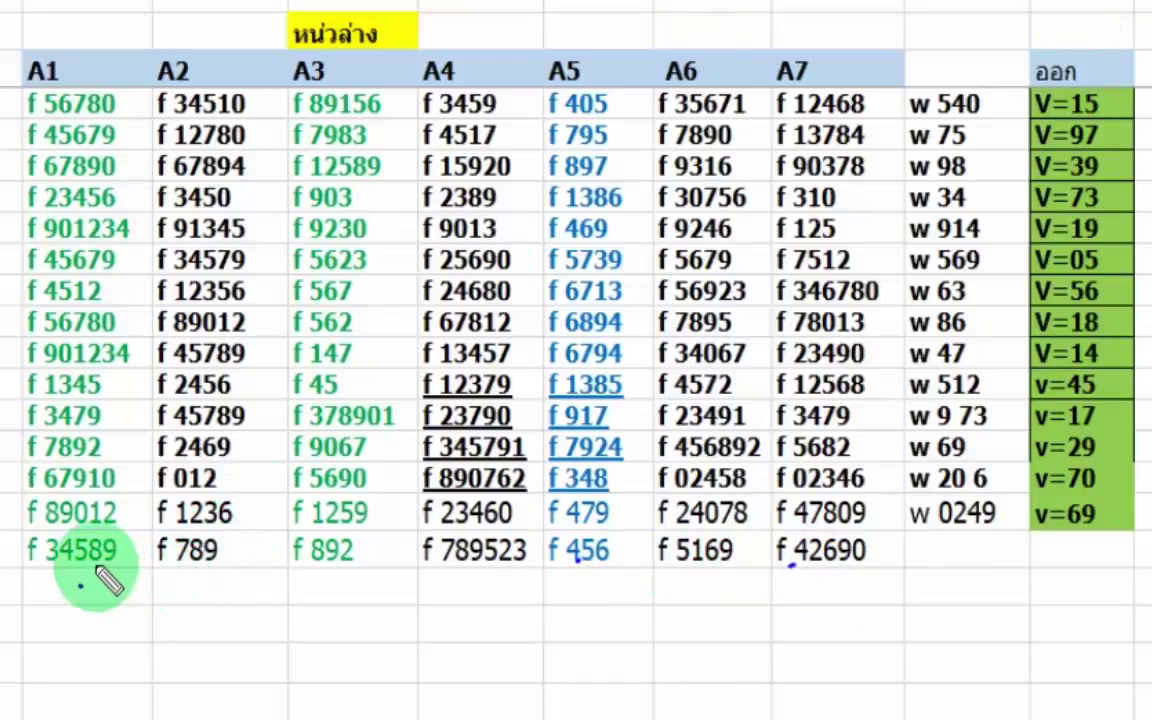
left_click_drag(87, 561, 99, 567)
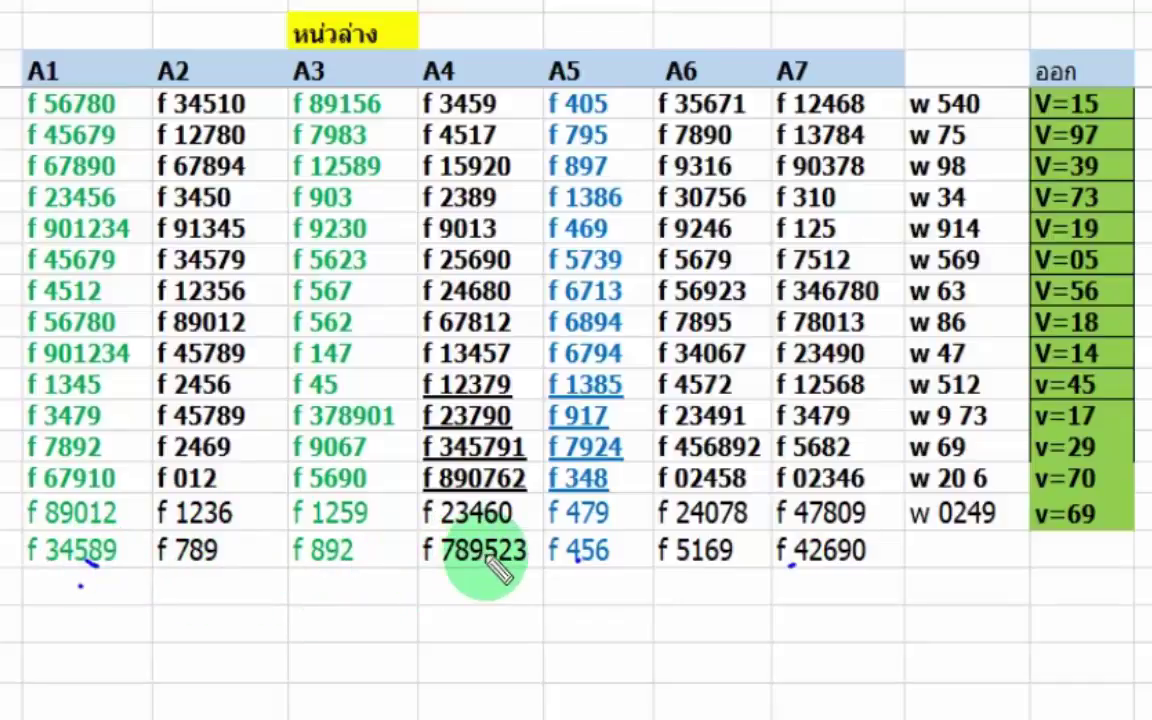
left_click_drag(583, 558, 609, 559)
left_click_drag(703, 563, 727, 562)
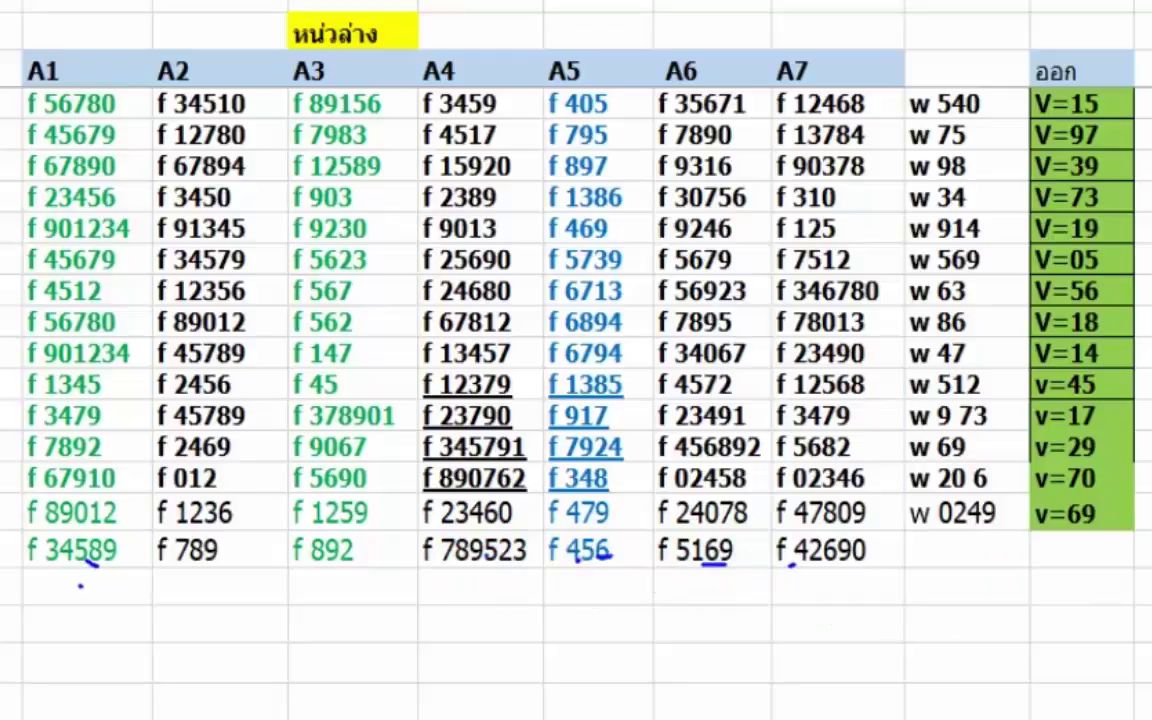
key("Escape")
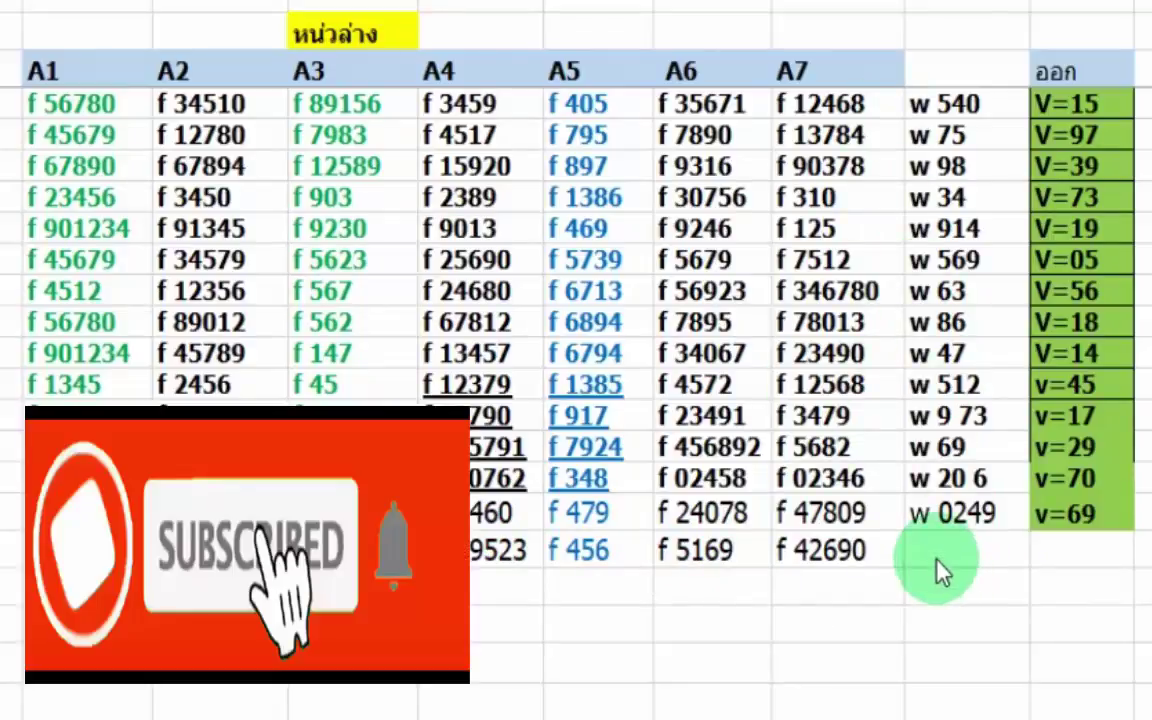
Enter w 58 in the empty summary cell of the f 34589 row in the หน่วล่าง table.
left_click(928, 545)
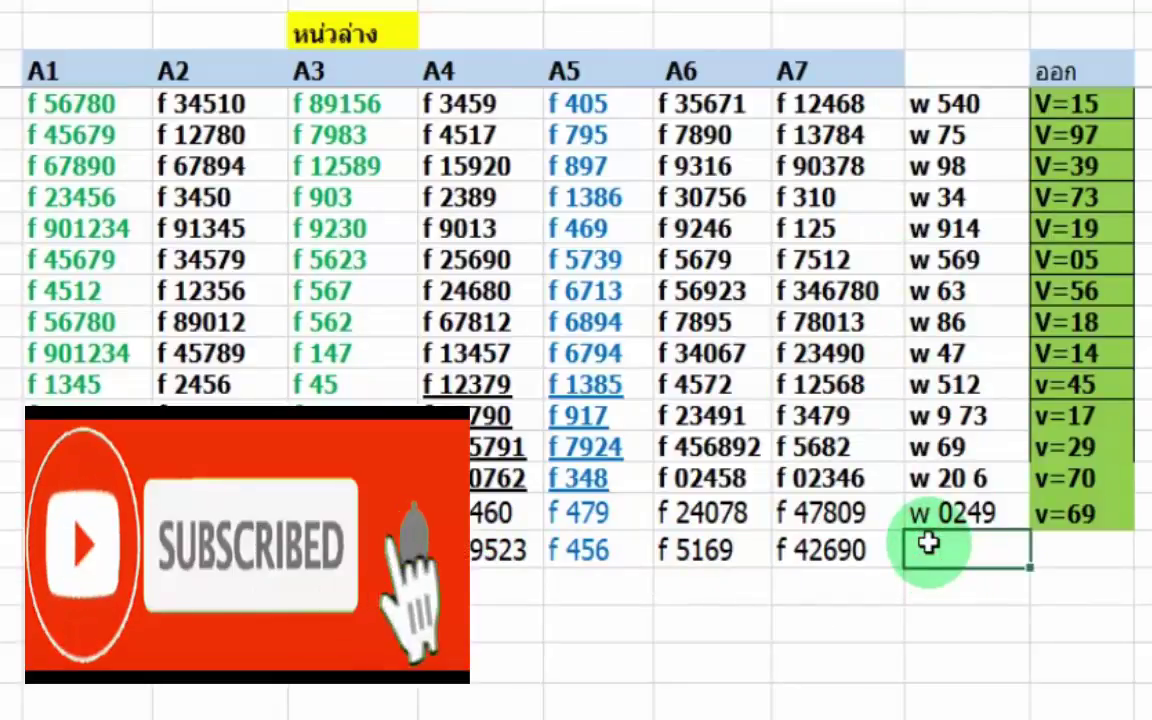
type("w 5")
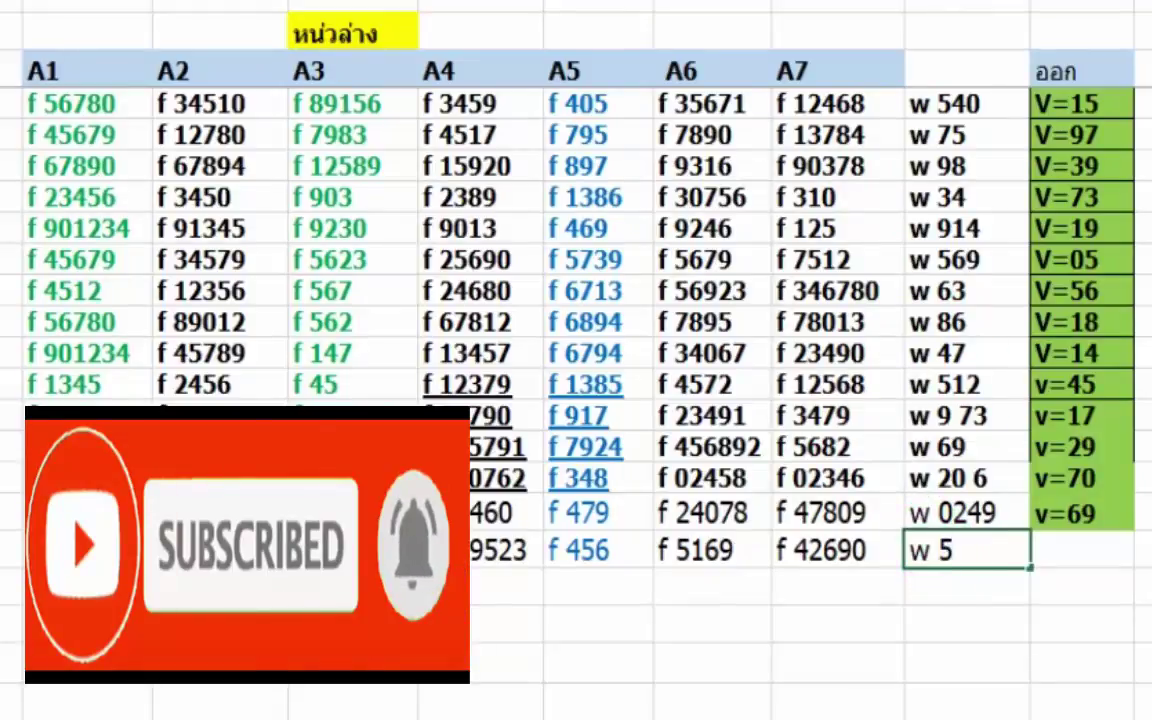
left_click(200, 550)
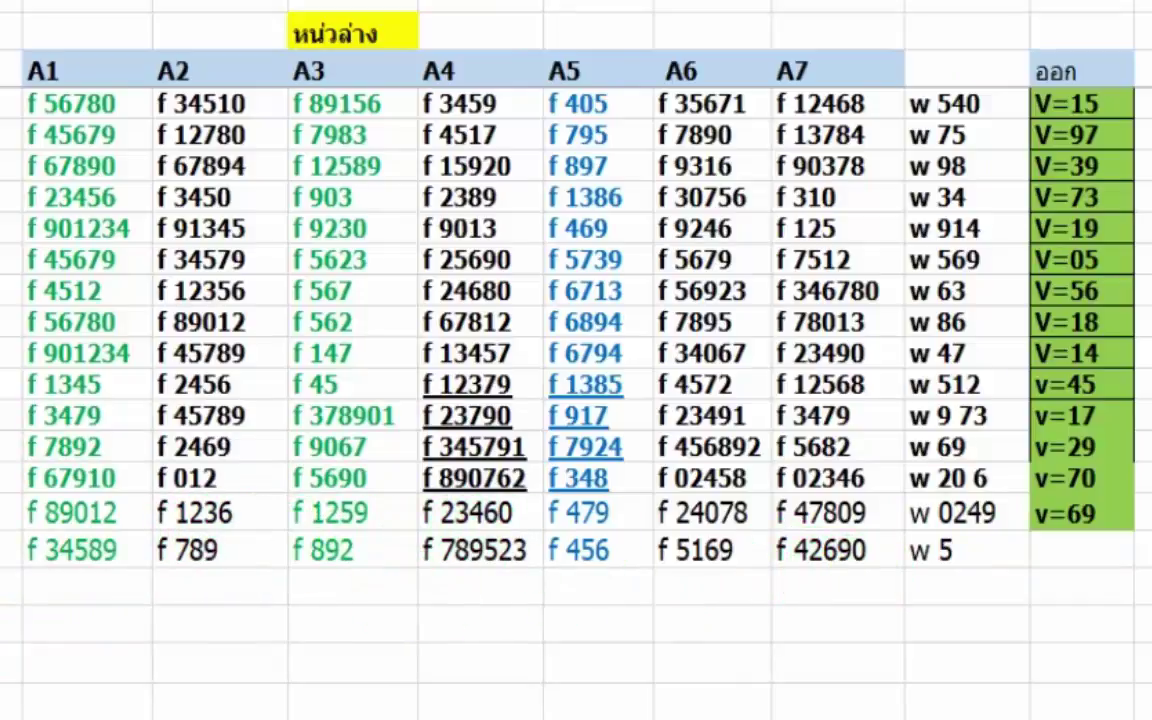
type("8")
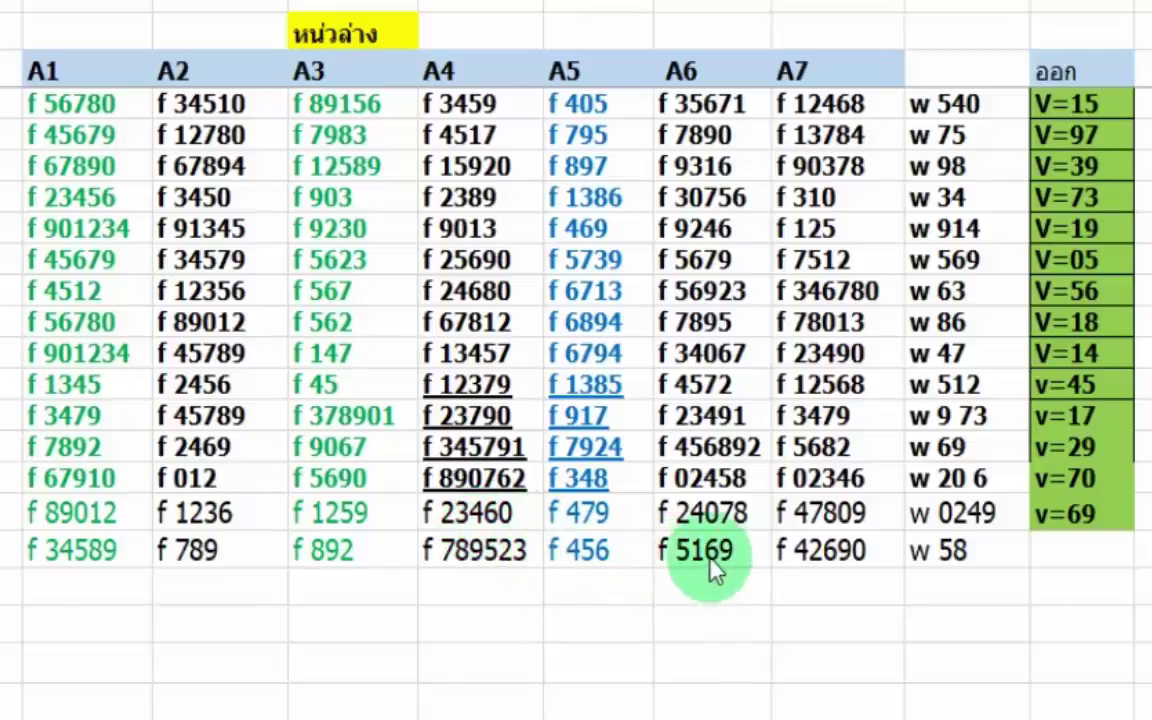
Change the summary entry in the f 34589 row to w 9-58.
left_click(968, 566)
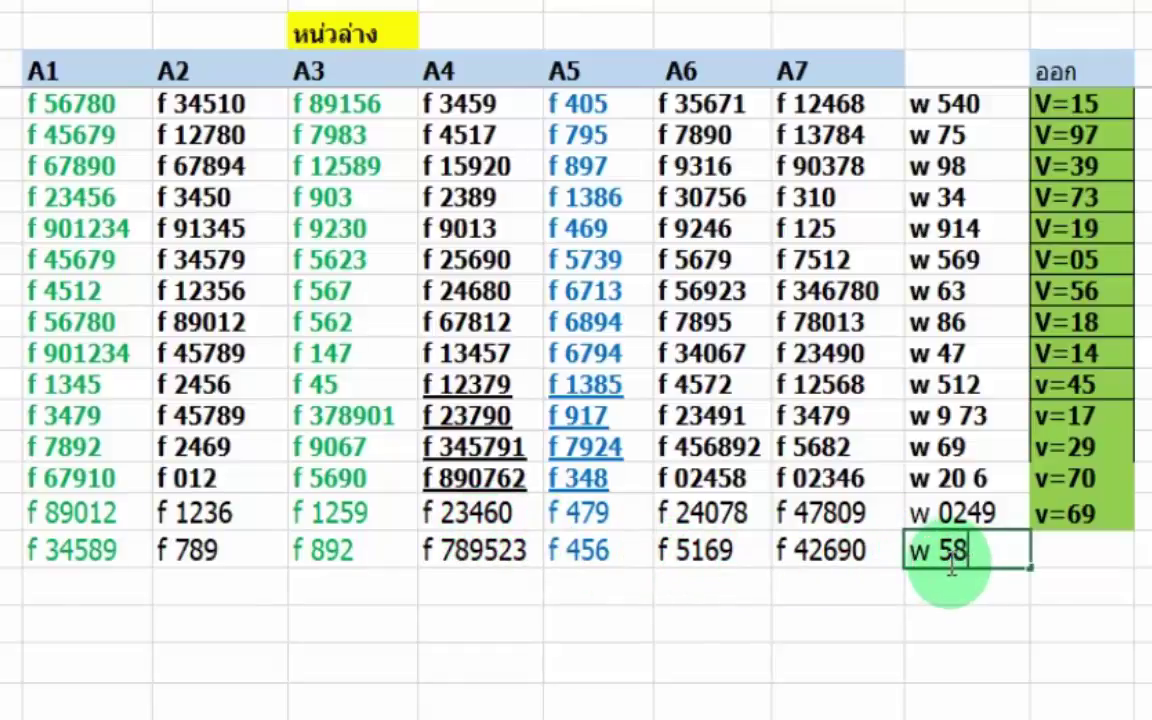
double_click(941, 555)
type("9")
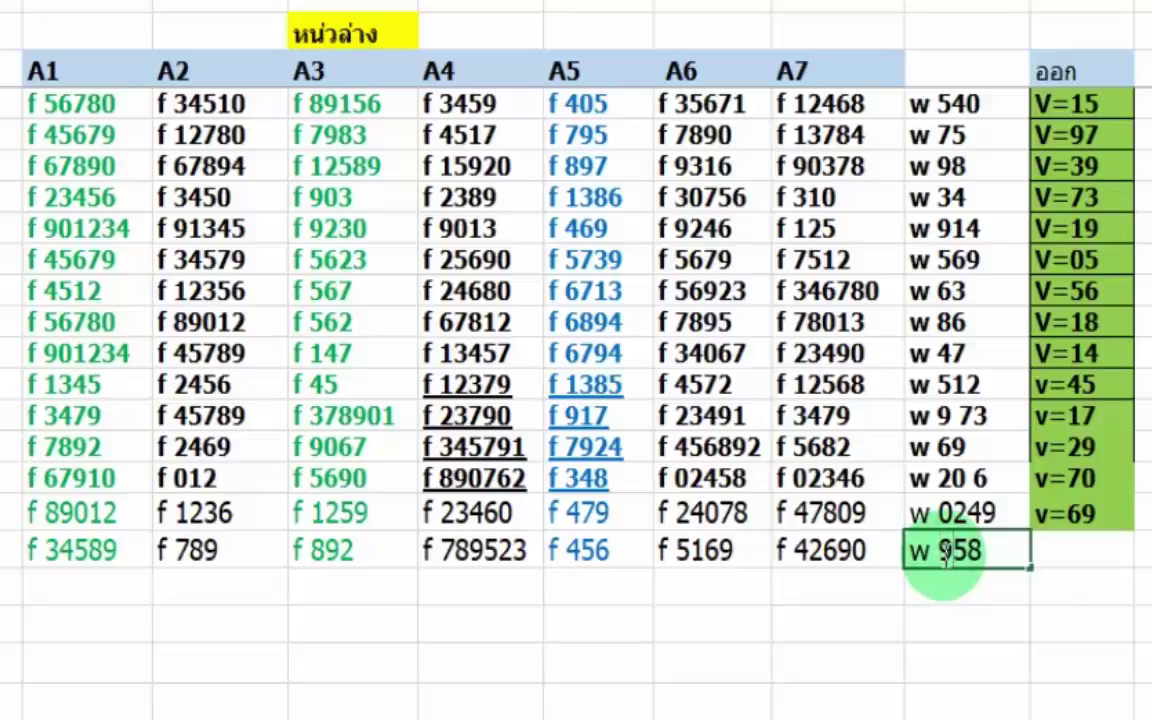
type("-")
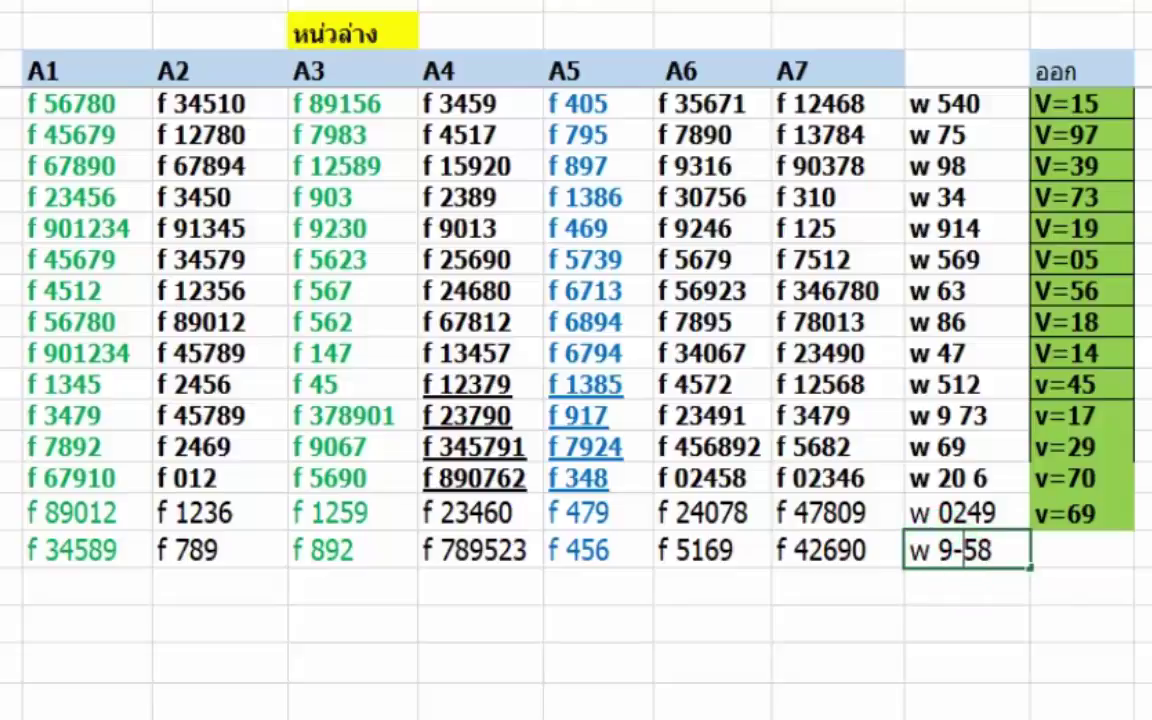
left_click(572, 128)
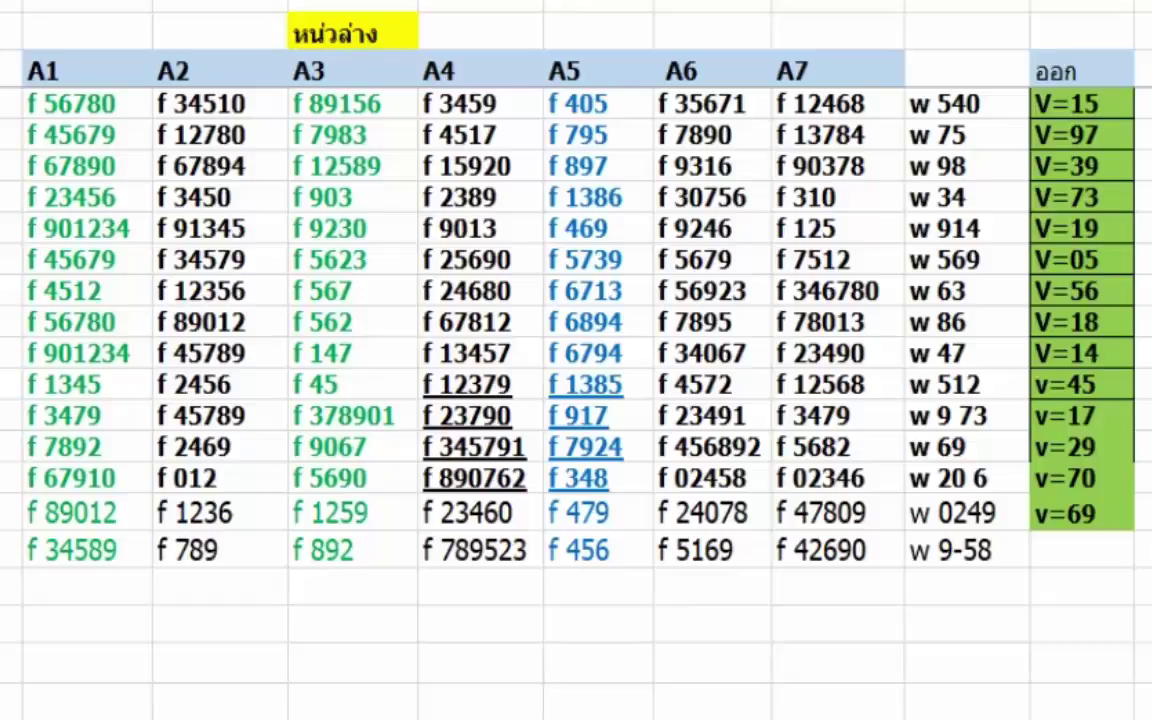
left_click(966, 550)
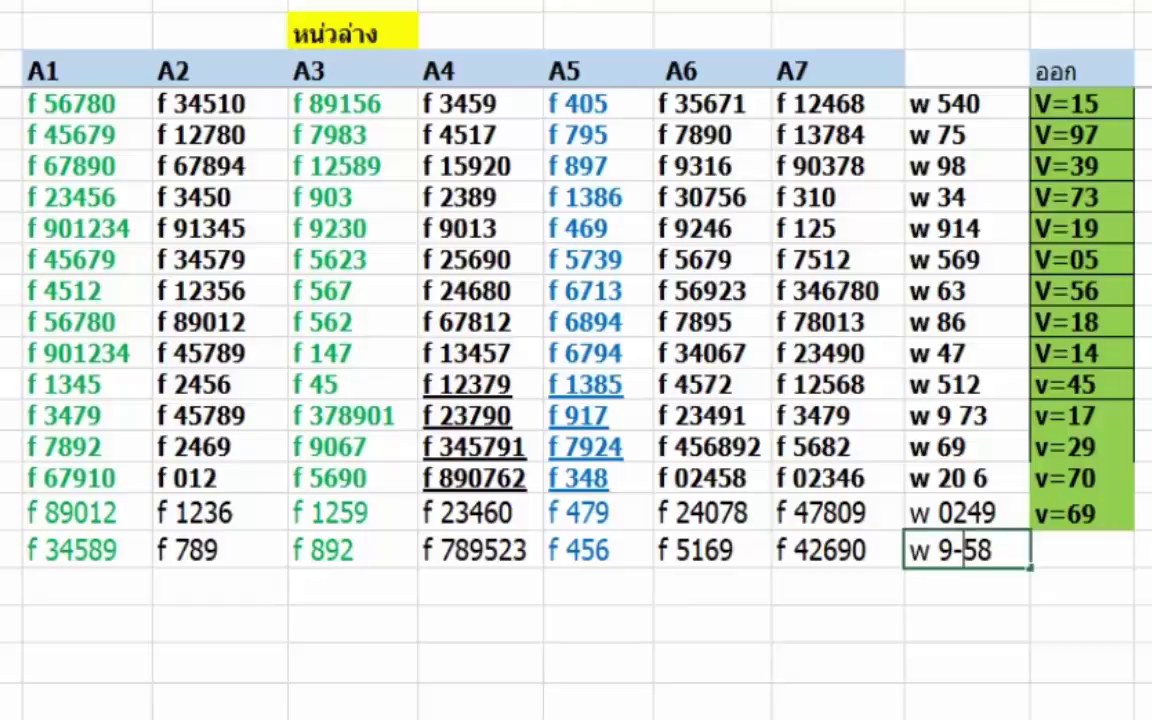